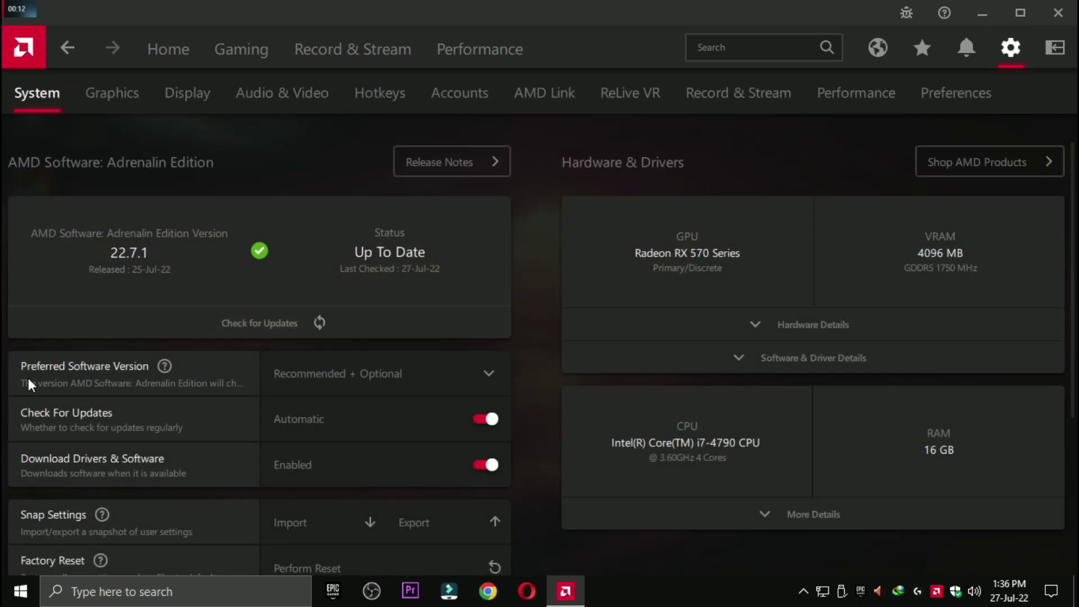
Step: Set the preferred software version to Recommended + Optional, and check for driver updates from the home page
{"action": "left_click", "coordinate": [350, 377]}
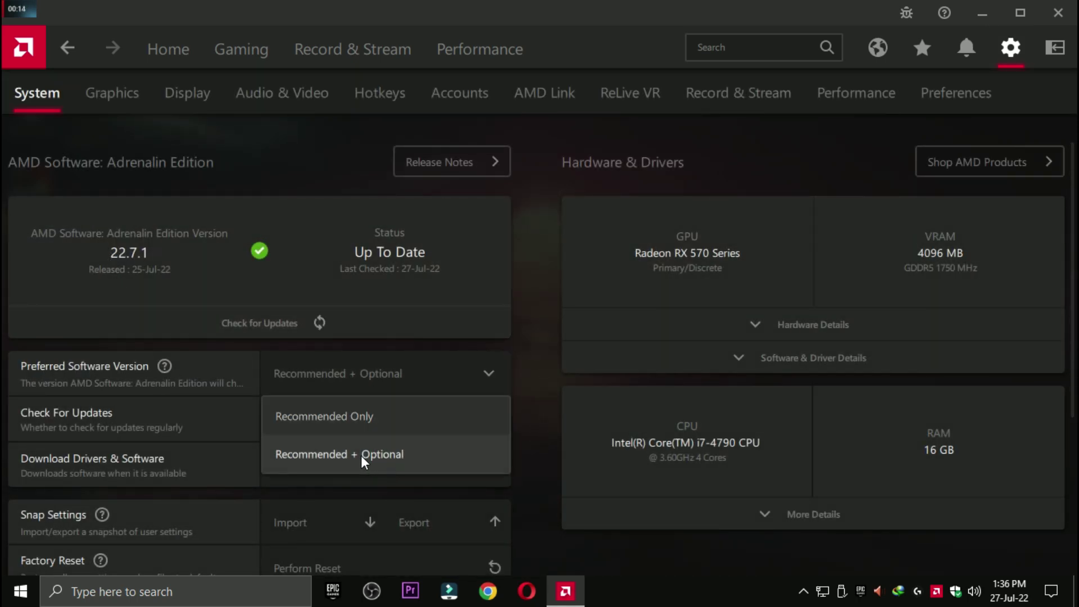
{"action": "left_click", "coordinate": [361, 455]}
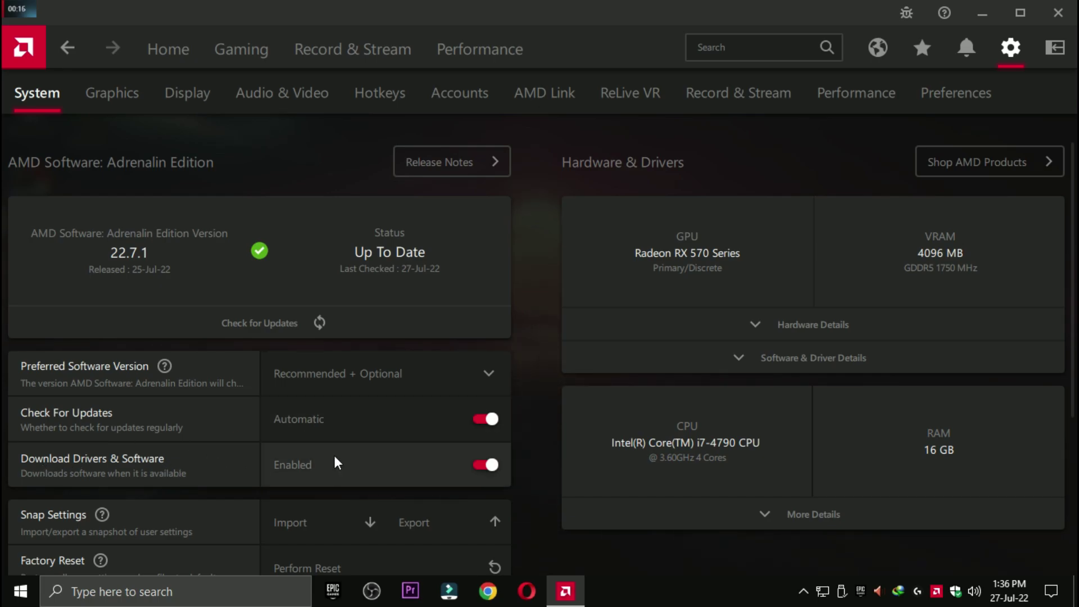
{"action": "left_click", "coordinate": [167, 49]}
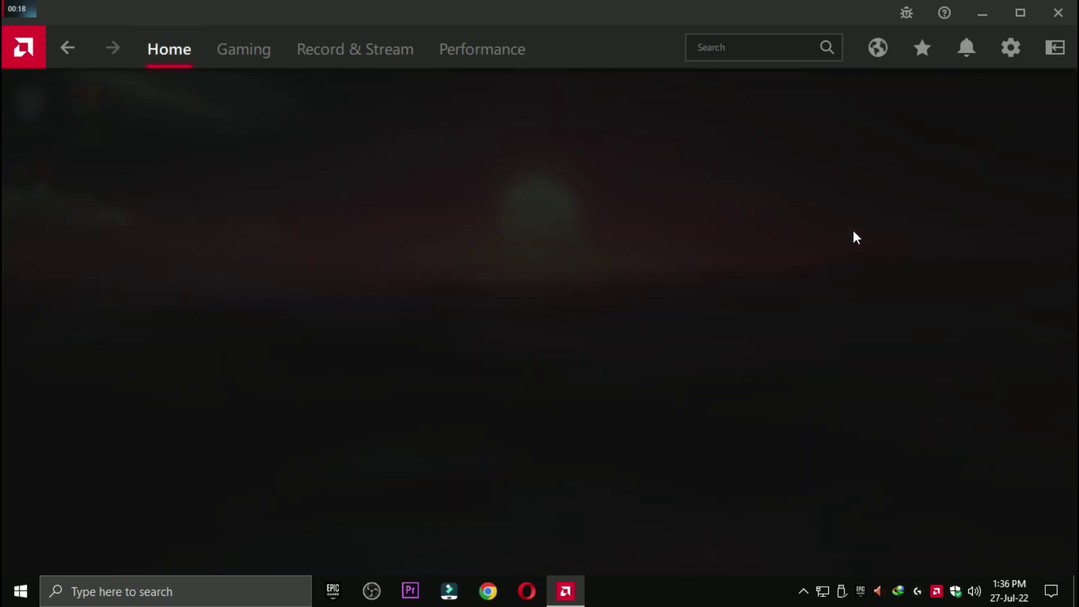
{"action": "left_click", "coordinate": [934, 266]}
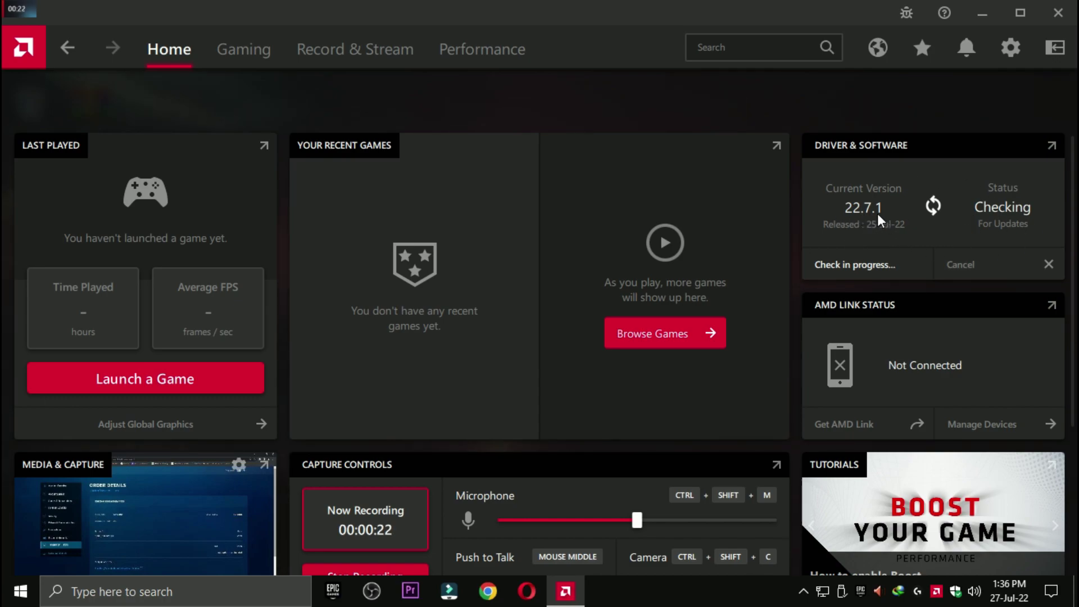
{"action": "left_click", "coordinate": [1056, 17]}
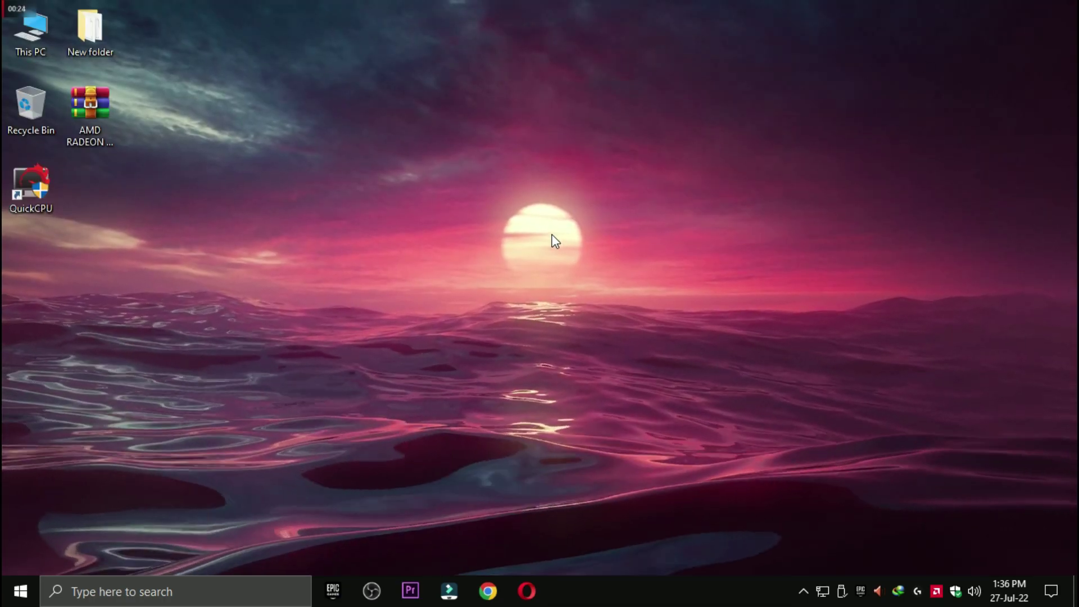
Step: Extract the AMD Radeon software optimize pack archive onto the desktop, and move the archive to the Recycle Bin
{"action": "left_click_drag", "start_coordinate": [94, 121], "coordinate": [562, 197]}
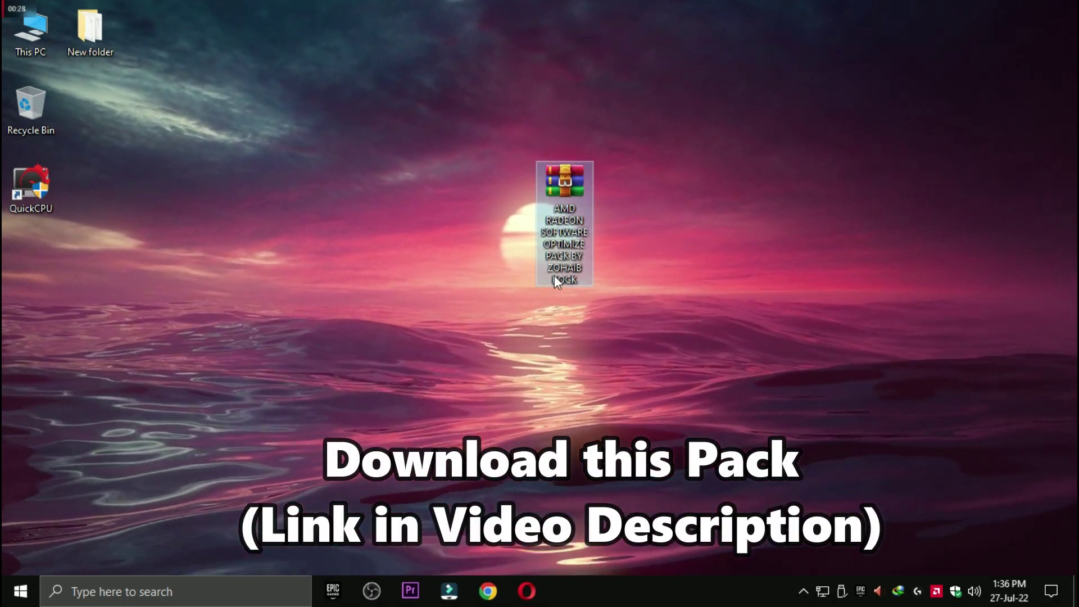
{"action": "right_click", "coordinate": [562, 212]}
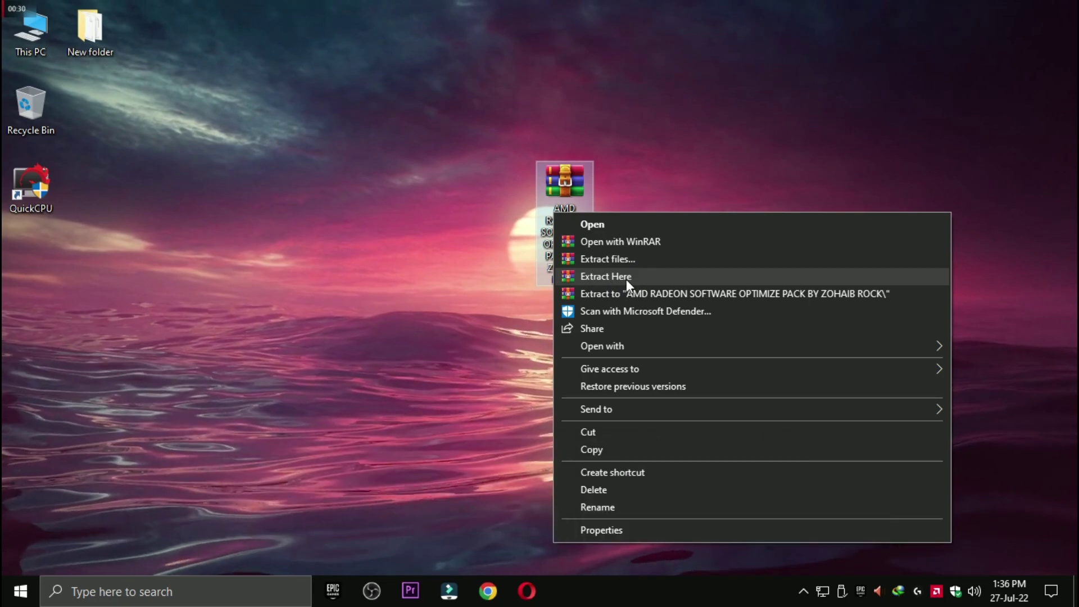
{"action": "left_click", "coordinate": [597, 278]}
{"action": "left_click_drag", "start_coordinate": [30, 264], "coordinate": [508, 219]}
{"action": "left_click_drag", "start_coordinate": [583, 231], "coordinate": [39, 117]}
{"action": "left_click", "coordinate": [506, 197]}
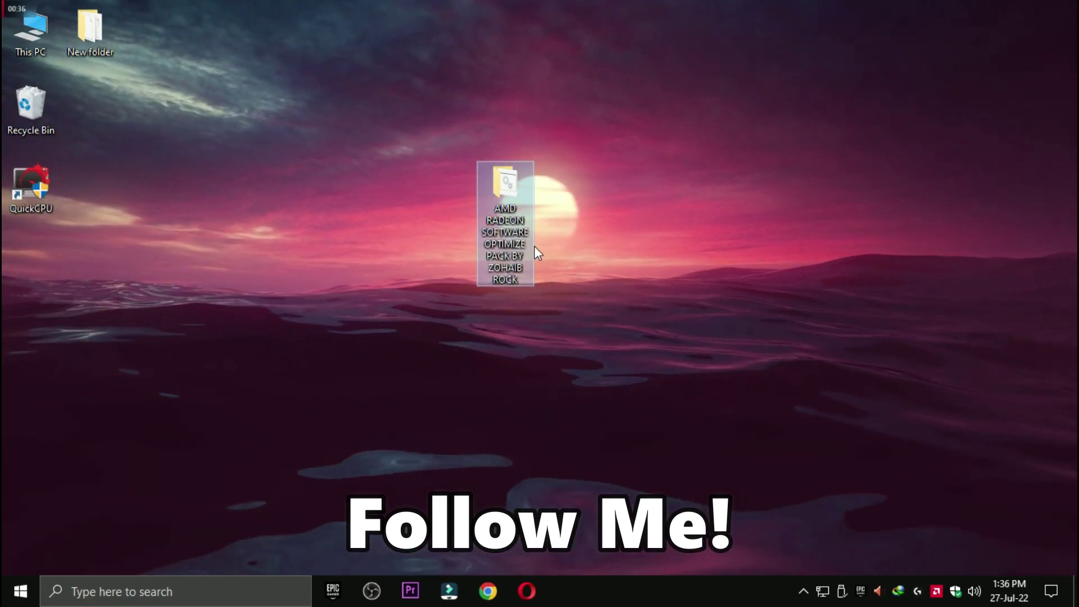
Step: Open the extracted pack in a smaller window and go into the "1 Windows Settings Best (Registry)" folder
{"action": "double_click", "coordinate": [496, 219]}
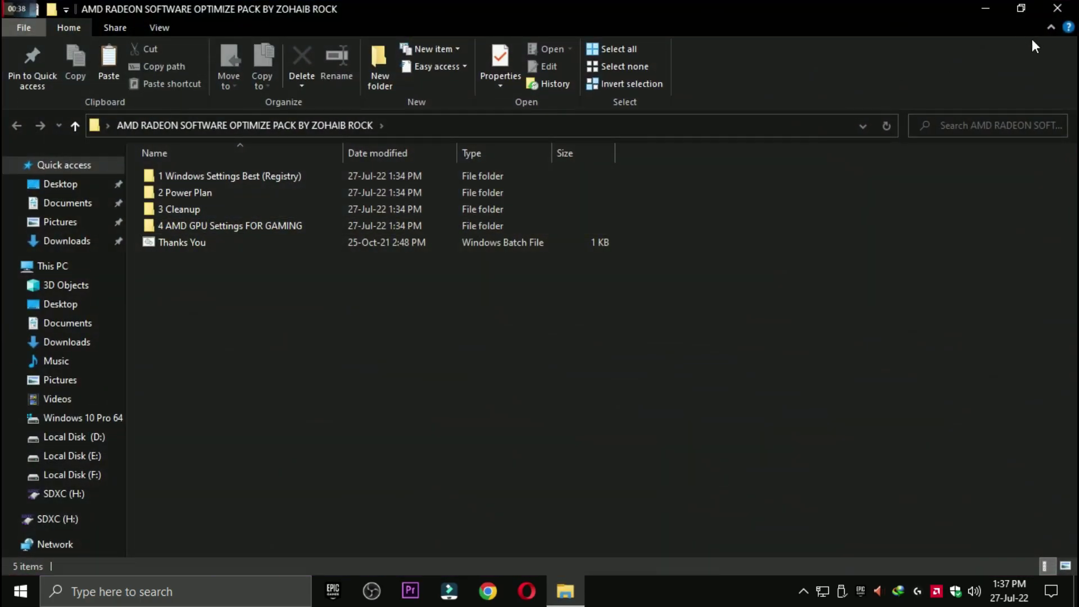
{"action": "left_click", "coordinate": [1019, 8]}
{"action": "left_click_drag", "start_coordinate": [652, 82], "coordinate": [650, 50]}
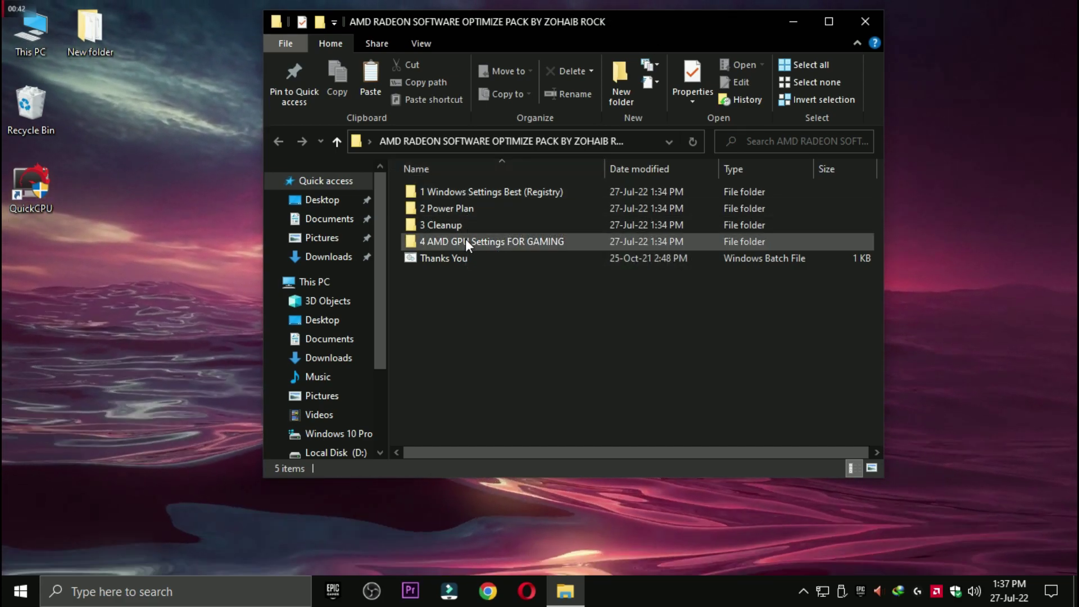
{"action": "double_click", "coordinate": [469, 189]}
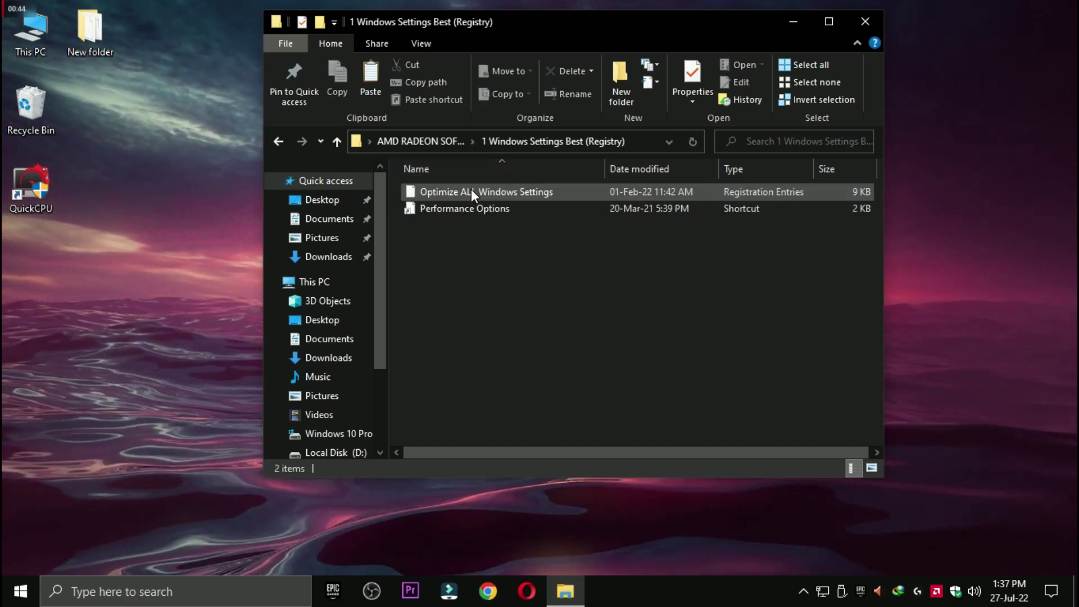
{"action": "left_click", "coordinate": [21, 591]}
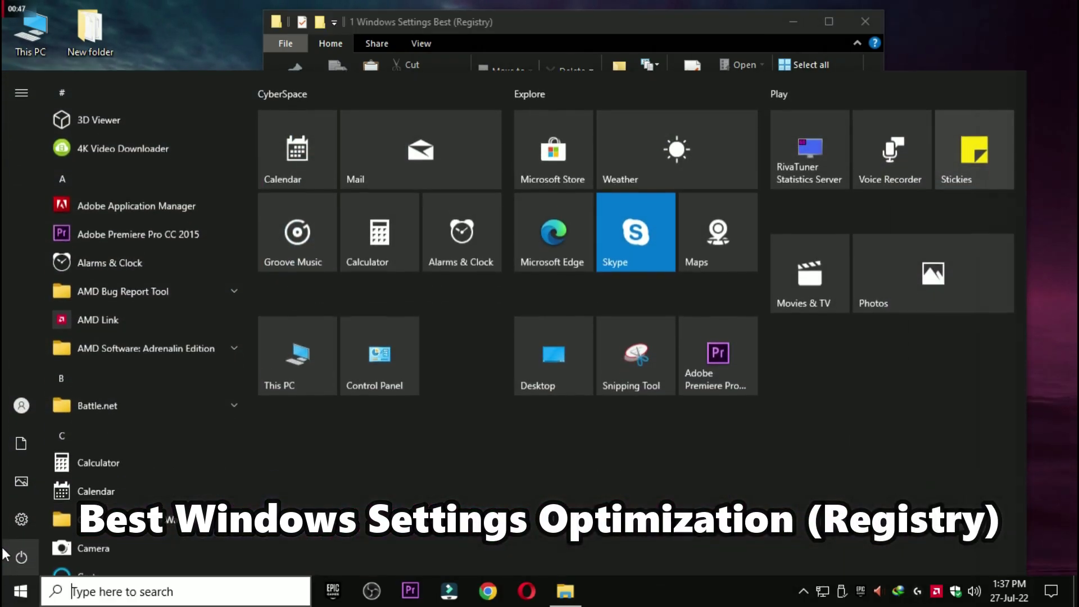
{"action": "key", "text": "super+i"}
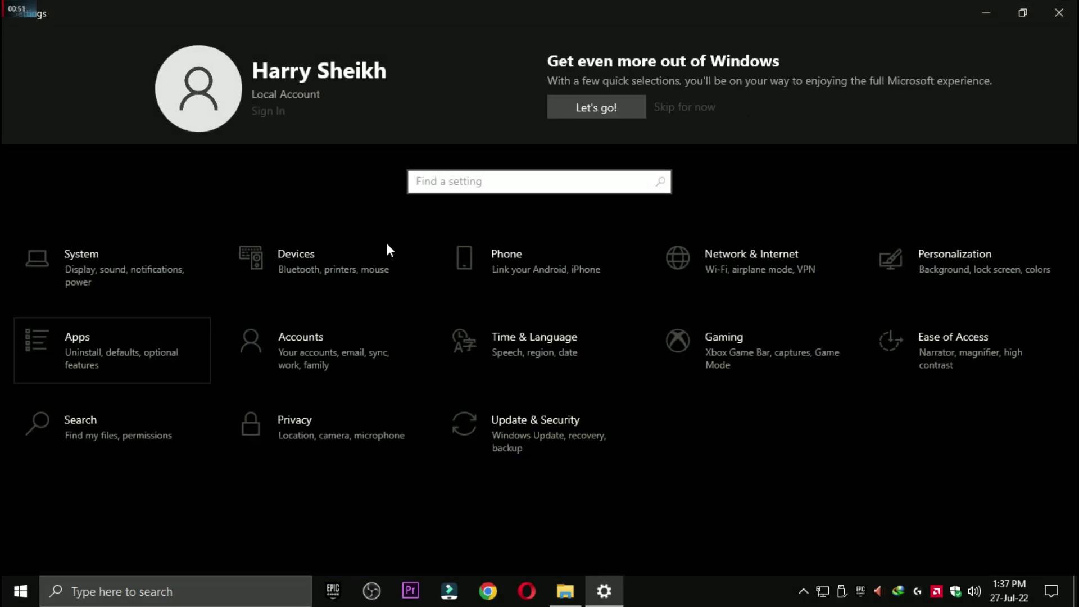
{"action": "key", "text": "alt+F4"}
Step: Merge the "Optimize ALL Windows Settings" registry file into the Windows registry
{"action": "double_click", "coordinate": [487, 195]}
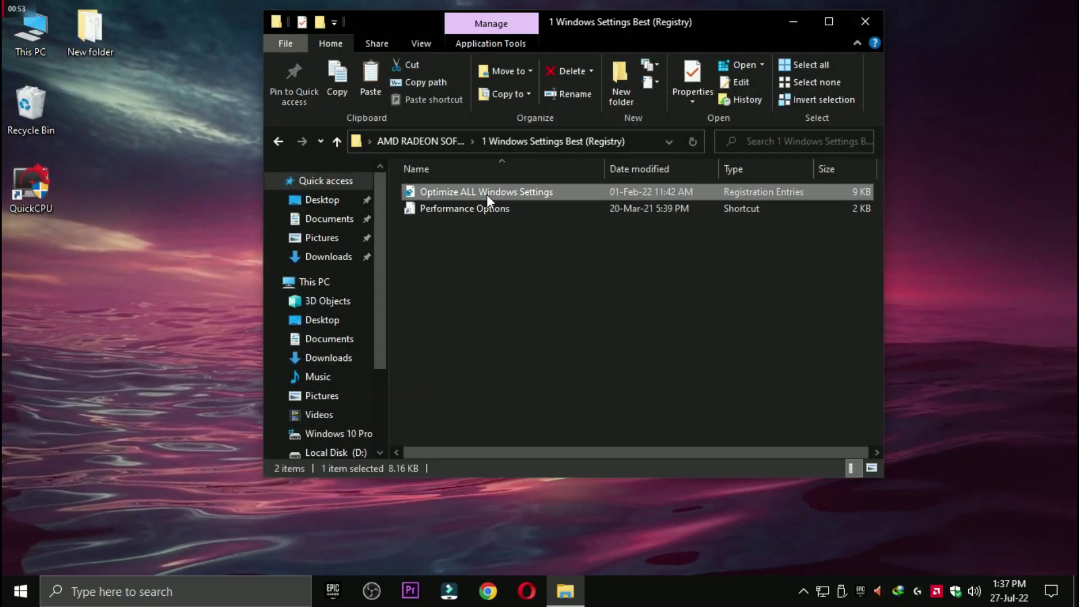
{"action": "left_click", "coordinate": [659, 319]}
{"action": "left_click", "coordinate": [715, 301]}
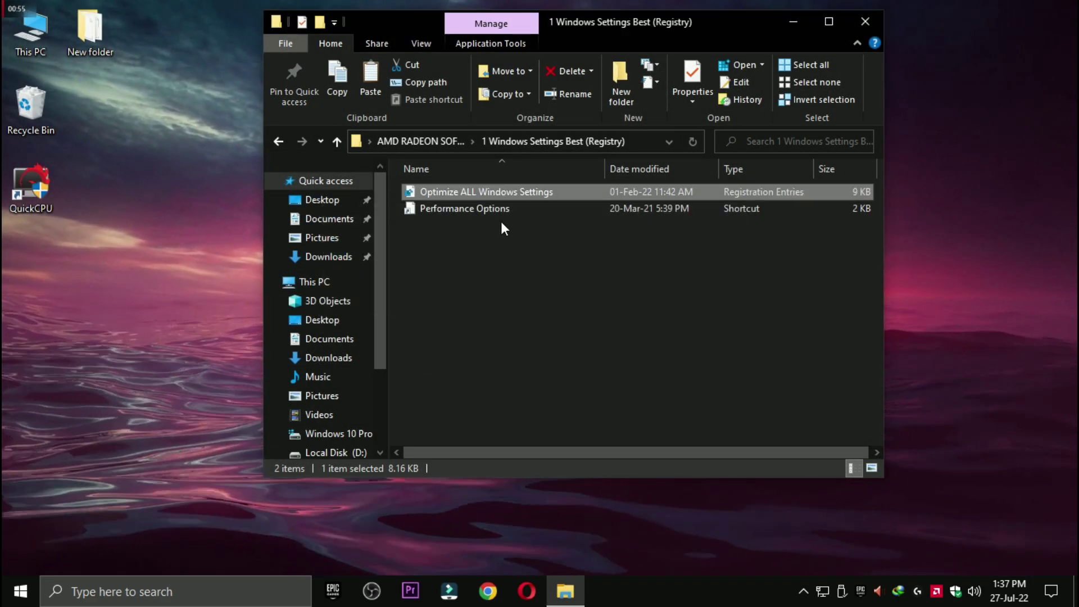
Step: Review the visual effects settings through the Performance Options shortcut and close the dialog
{"action": "left_click", "coordinate": [481, 208]}
{"action": "double_click", "coordinate": [481, 208]}
{"action": "left_click_drag", "start_coordinate": [237, 45], "coordinate": [564, 35]}
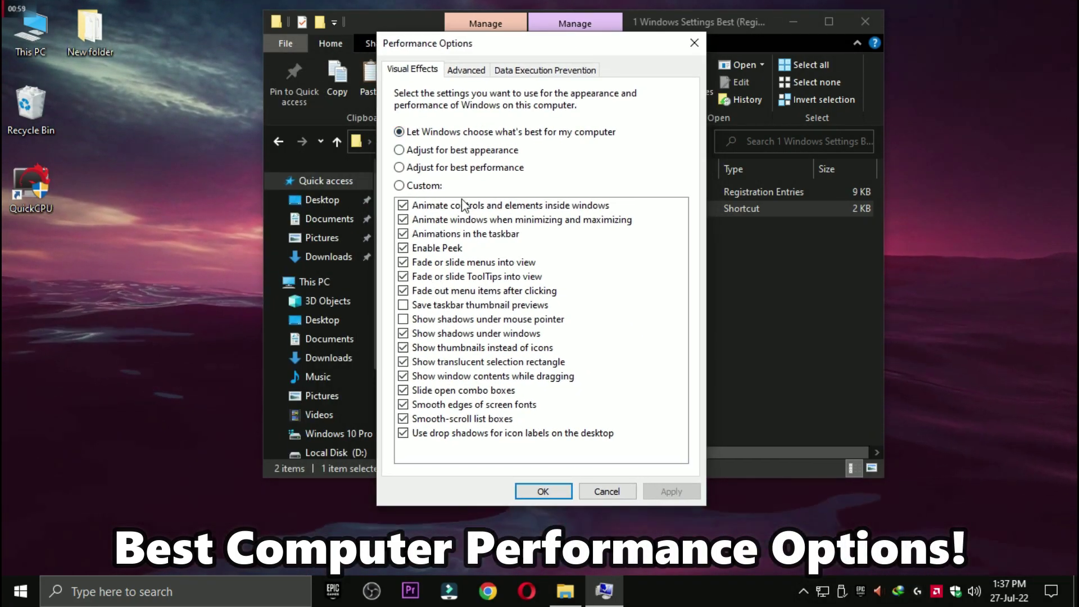
{"action": "left_click", "coordinate": [580, 490]}
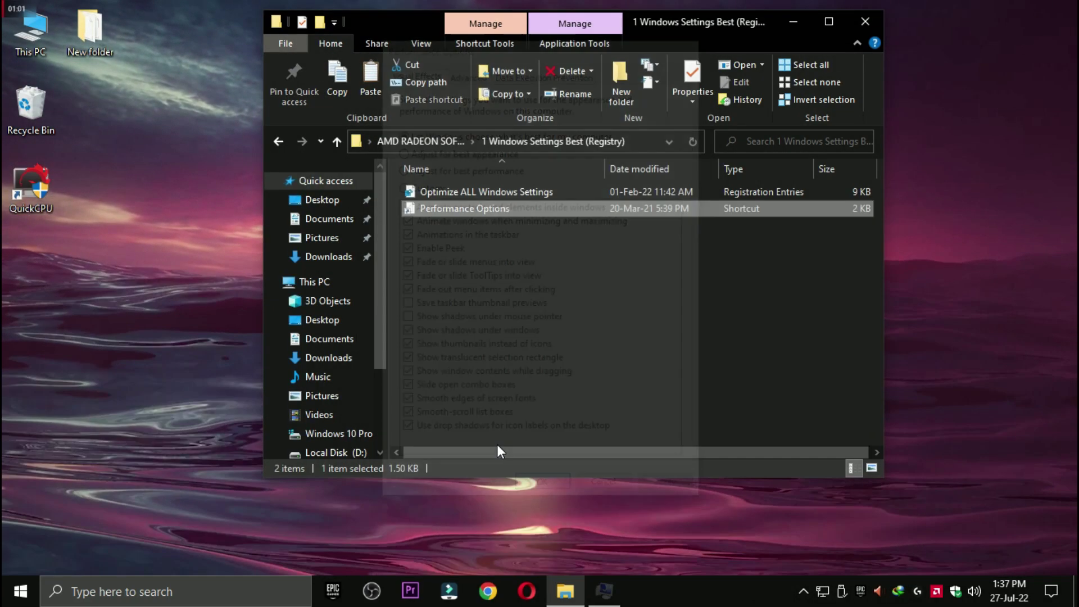
Step: Go to the "2 Power Plan" folder, and launch the already installed Quick CPU from the desktop
{"action": "left_click", "coordinate": [279, 134]}
{"action": "double_click", "coordinate": [424, 208]}
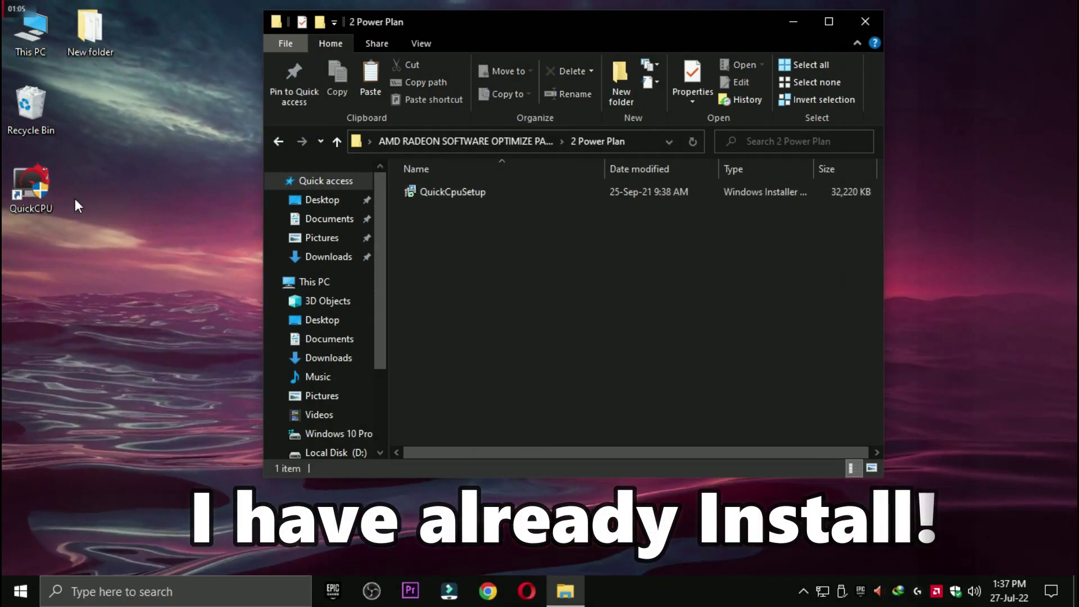
{"action": "left_click", "coordinate": [34, 186]}
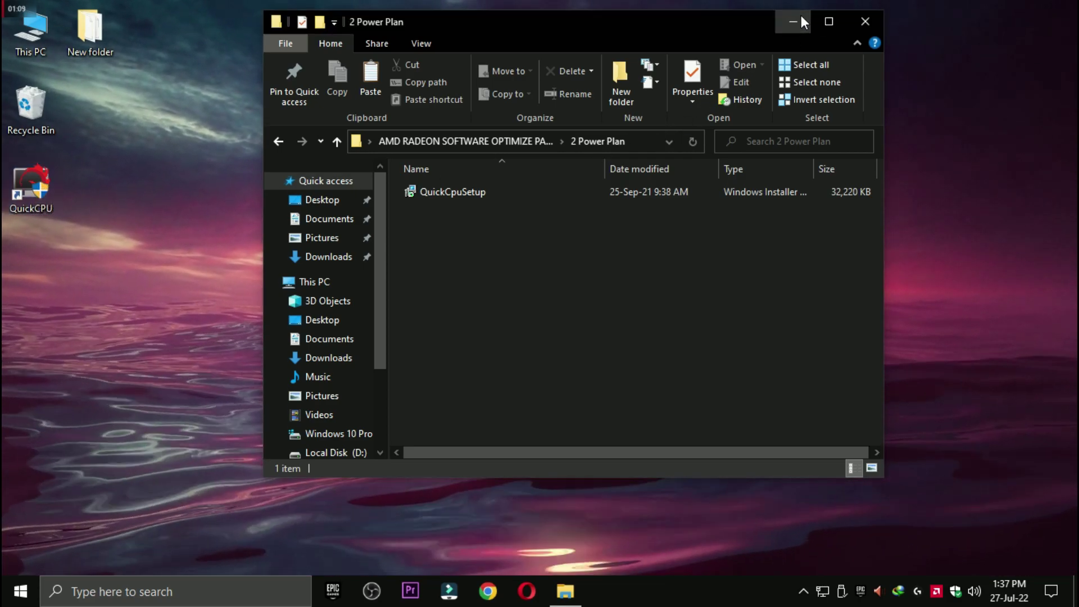
{"action": "left_click", "coordinate": [794, 20]}
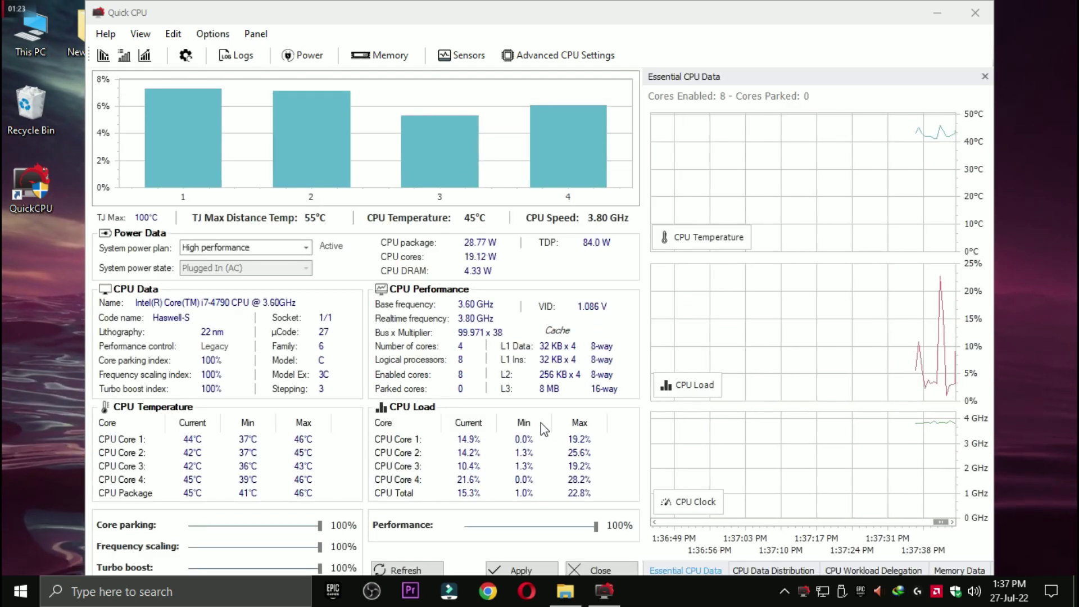
{"action": "left_click", "coordinate": [651, 362]}
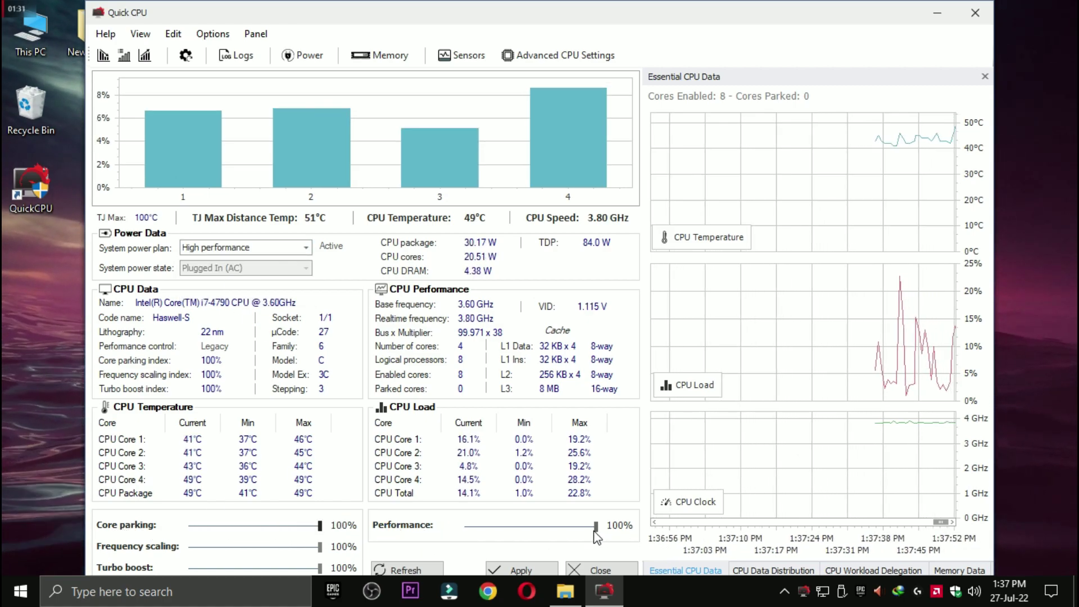
Step: Adjust the CPU Performance level to 100% and apply the Quick CPU settings
{"action": "left_click_drag", "start_coordinate": [595, 526], "coordinate": [507, 527]}
{"action": "left_click", "coordinate": [531, 526]}
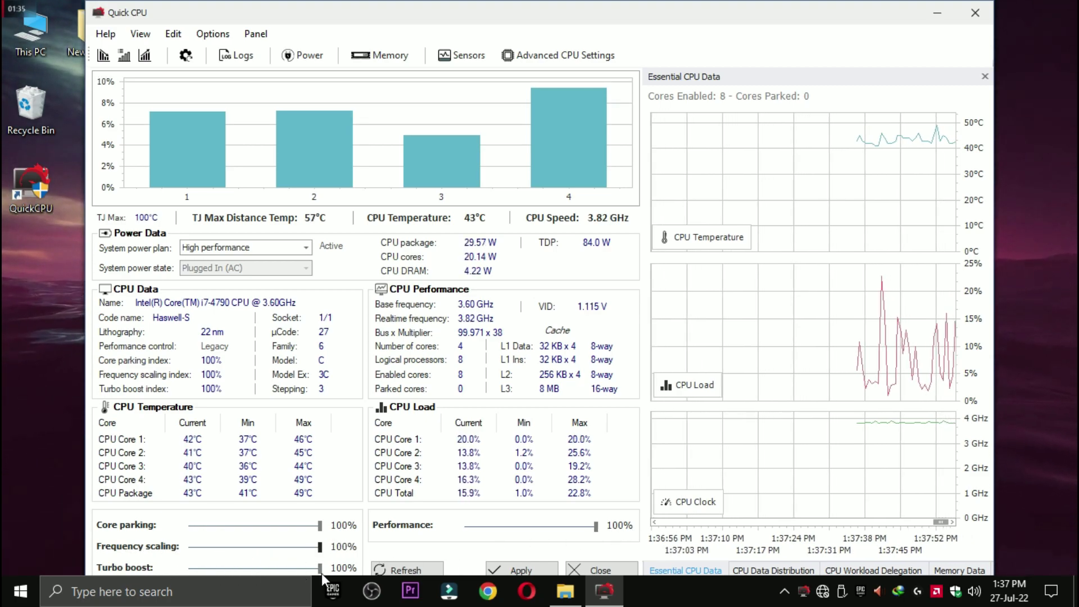
{"action": "left_click", "coordinate": [538, 571]}
{"action": "left_click", "coordinate": [618, 337]}
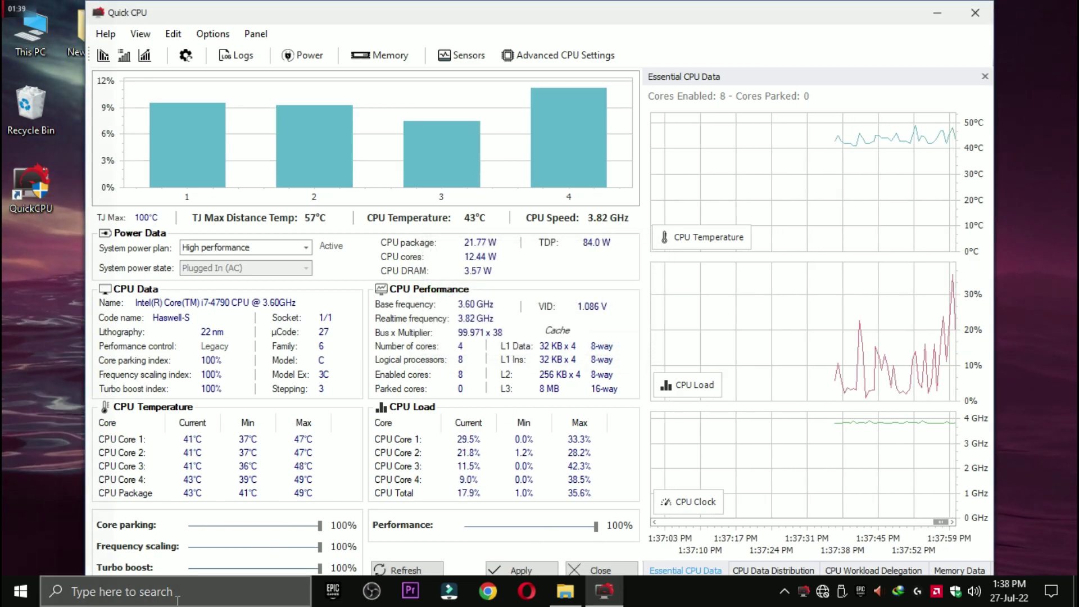
Step: Set the wireless adapter's power saving mode to Maximum Performance in the advanced settings of the Windows High performance power plan
{"action": "left_click", "coordinate": [248, 579]}
{"action": "type", "text": "power"}
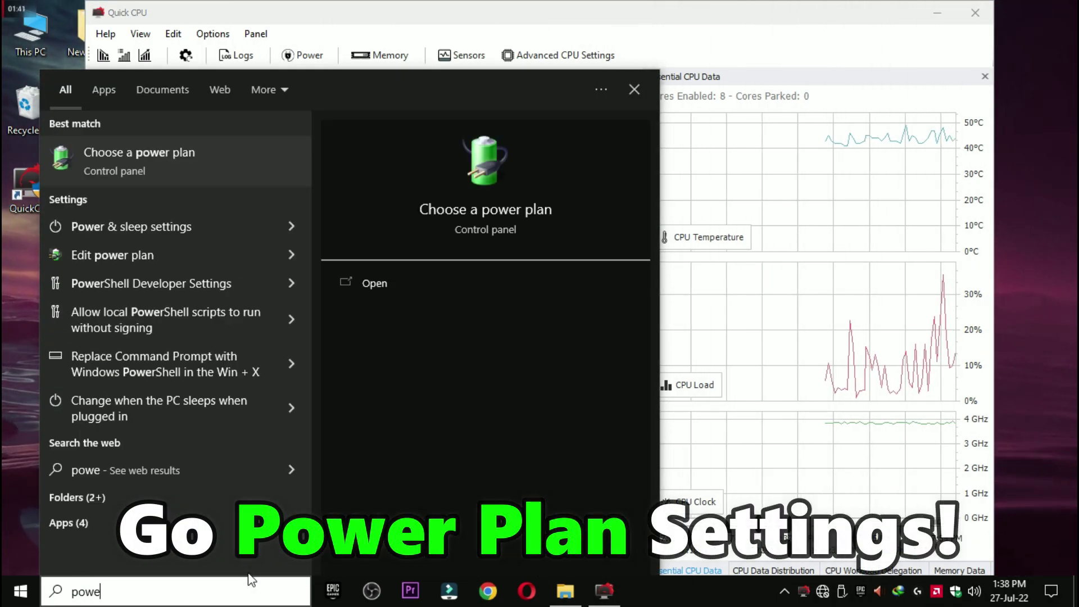
{"action": "left_click", "coordinate": [169, 164]}
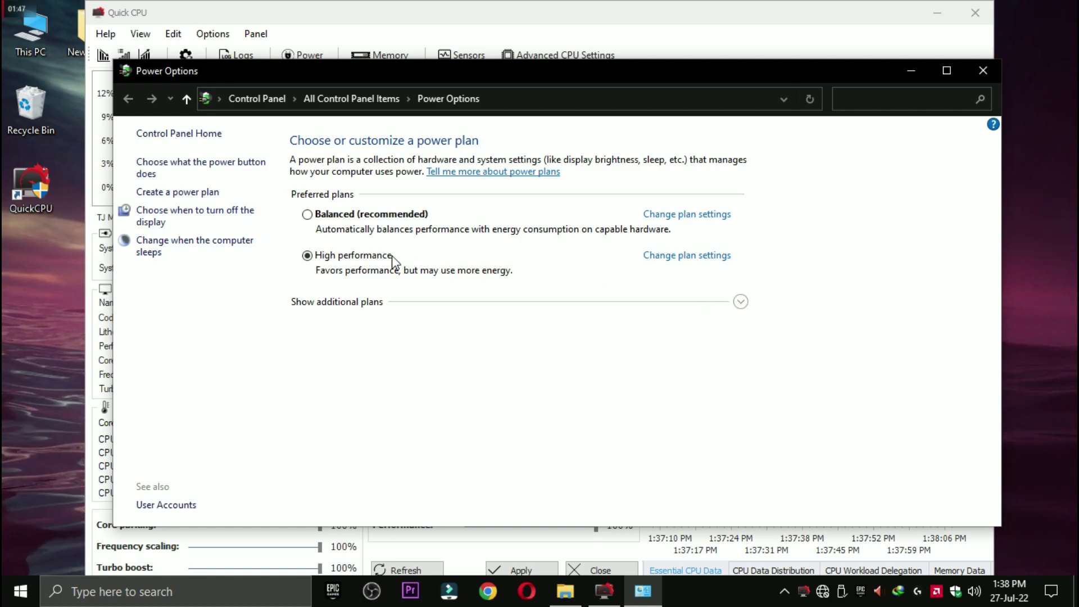
{"action": "left_click", "coordinate": [683, 256]}
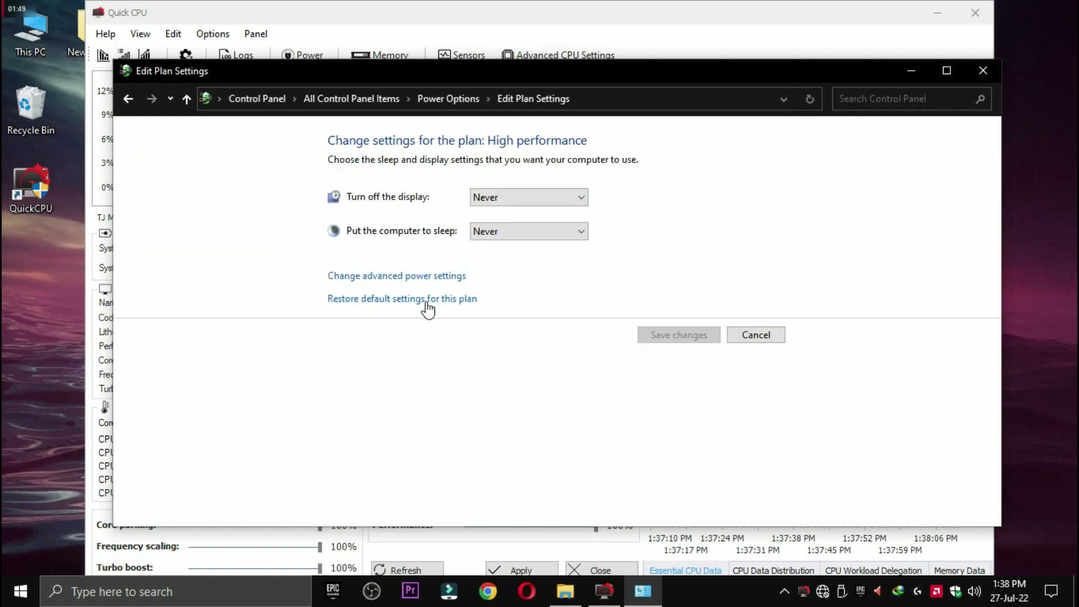
{"action": "left_click", "coordinate": [399, 278]}
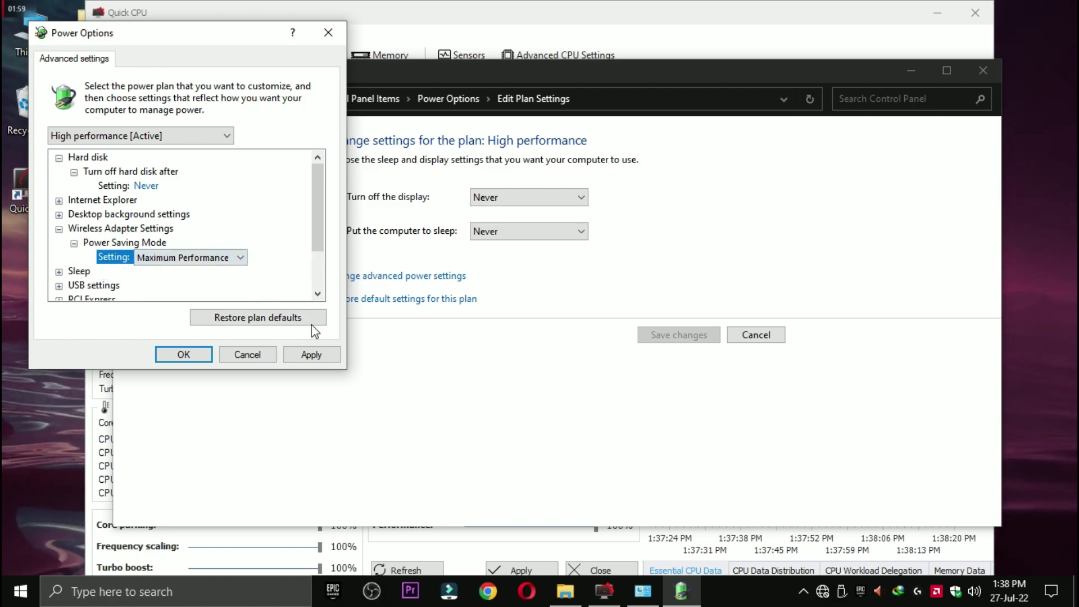
{"action": "left_click", "coordinate": [183, 355]}
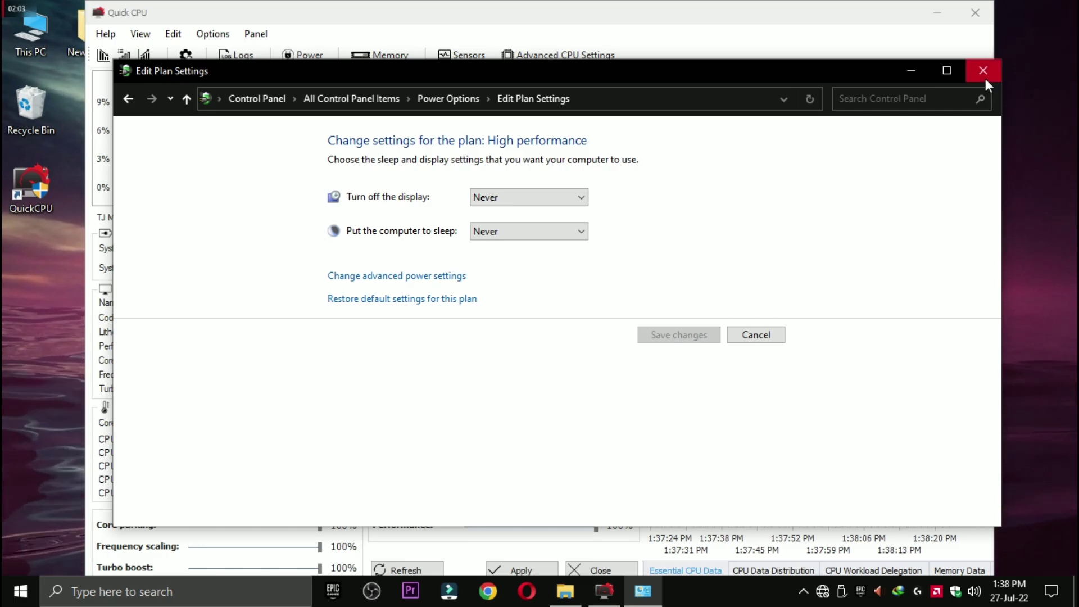
{"action": "left_click", "coordinate": [983, 71]}
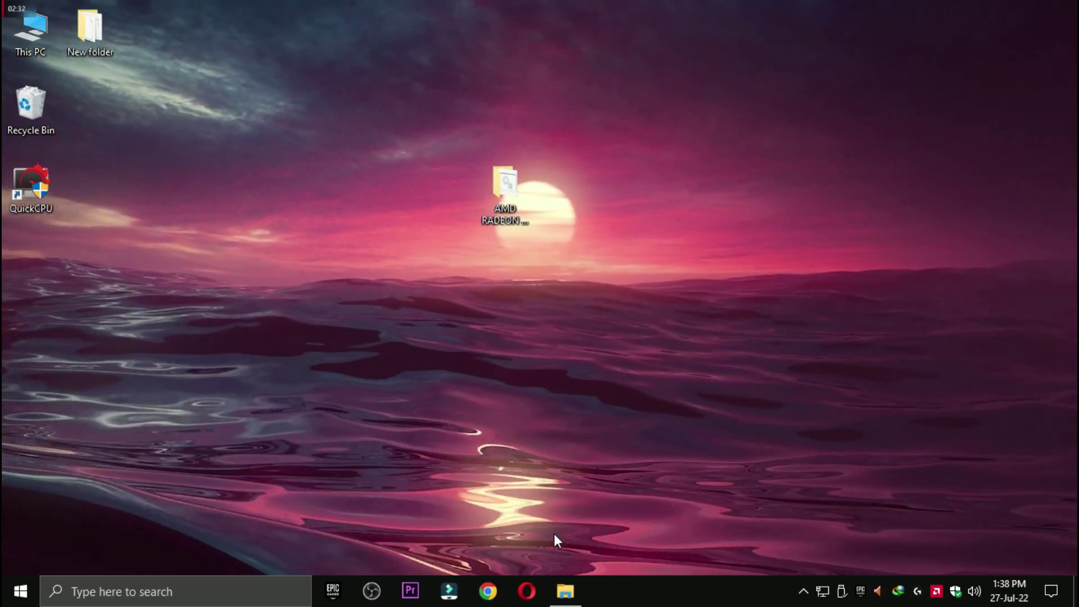
Step: Run the Delete Temporary Files and Delete Windows Update Cache scripts from the pack's "3 Cleanup" folder
{"action": "left_click", "coordinate": [564, 591]}
{"action": "left_click", "coordinate": [279, 141]}
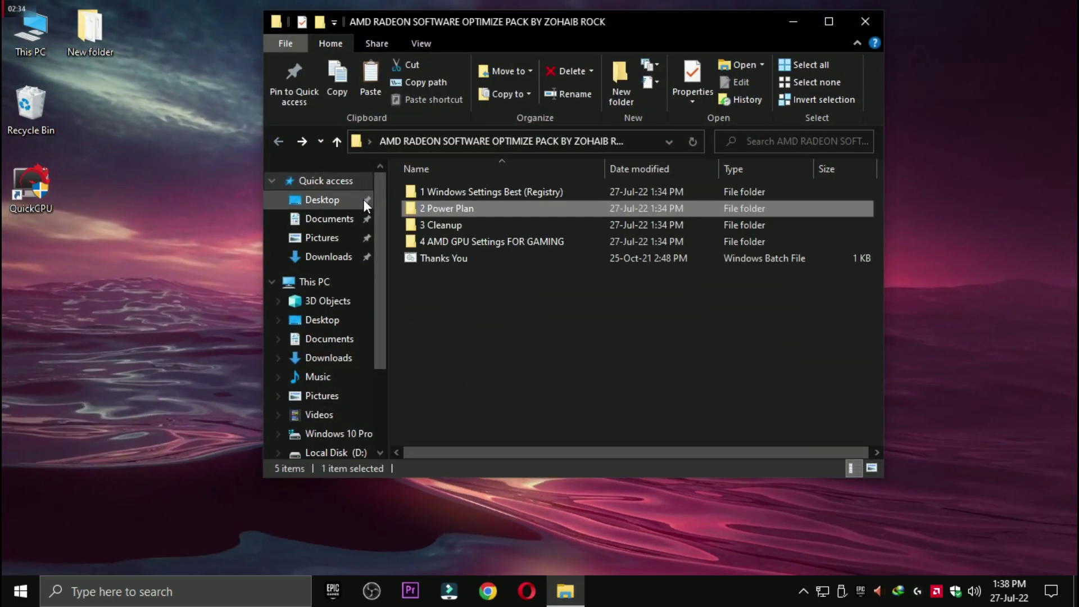
{"action": "double_click", "coordinate": [450, 224]}
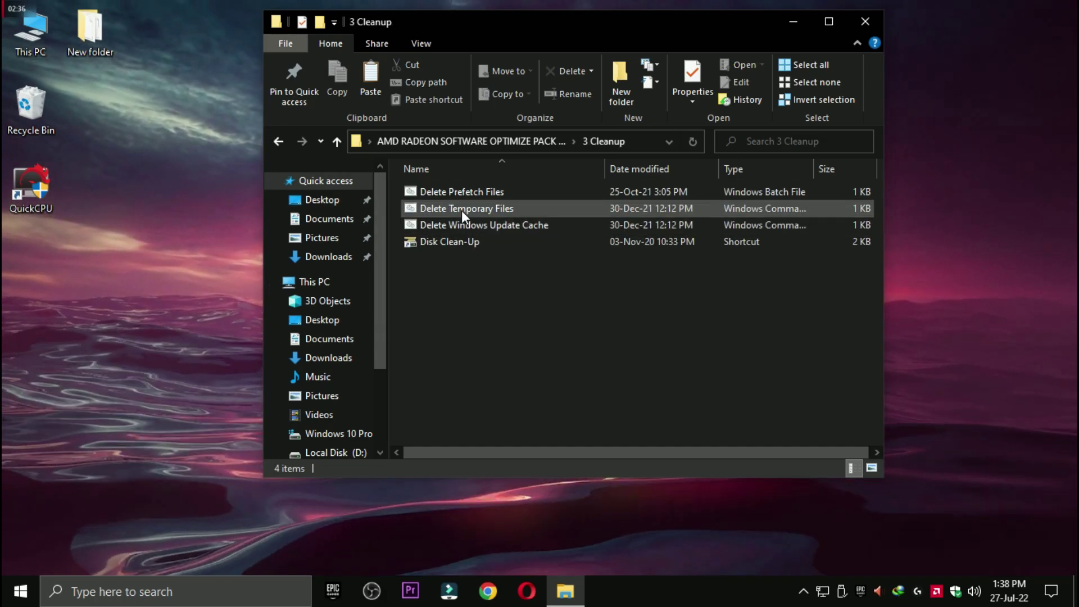
{"action": "left_click", "coordinate": [448, 197]}
{"action": "left_click", "coordinate": [460, 210]}
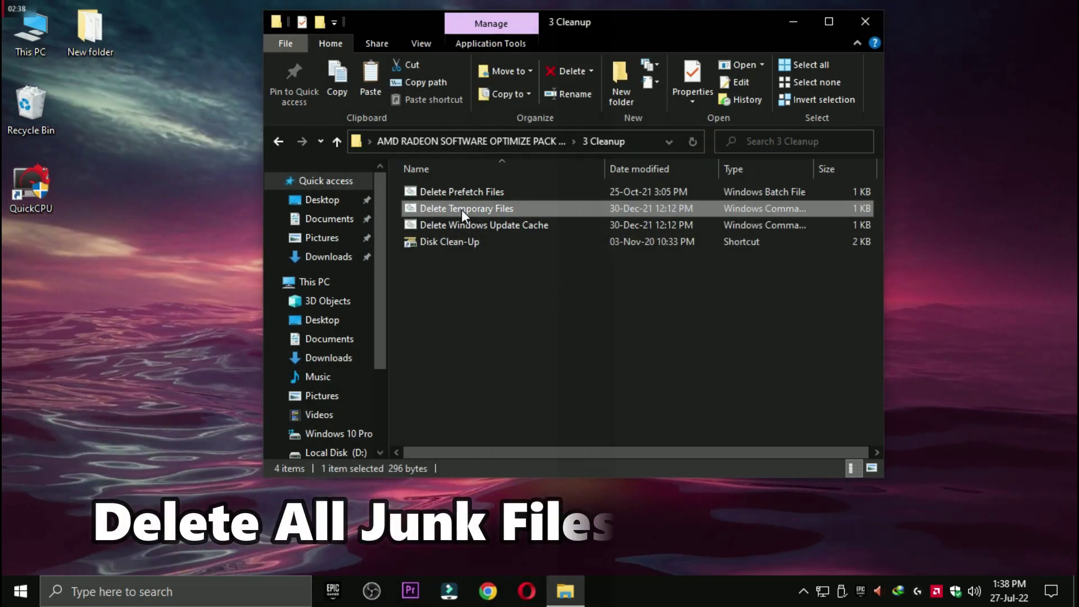
{"action": "double_click", "coordinate": [461, 211]}
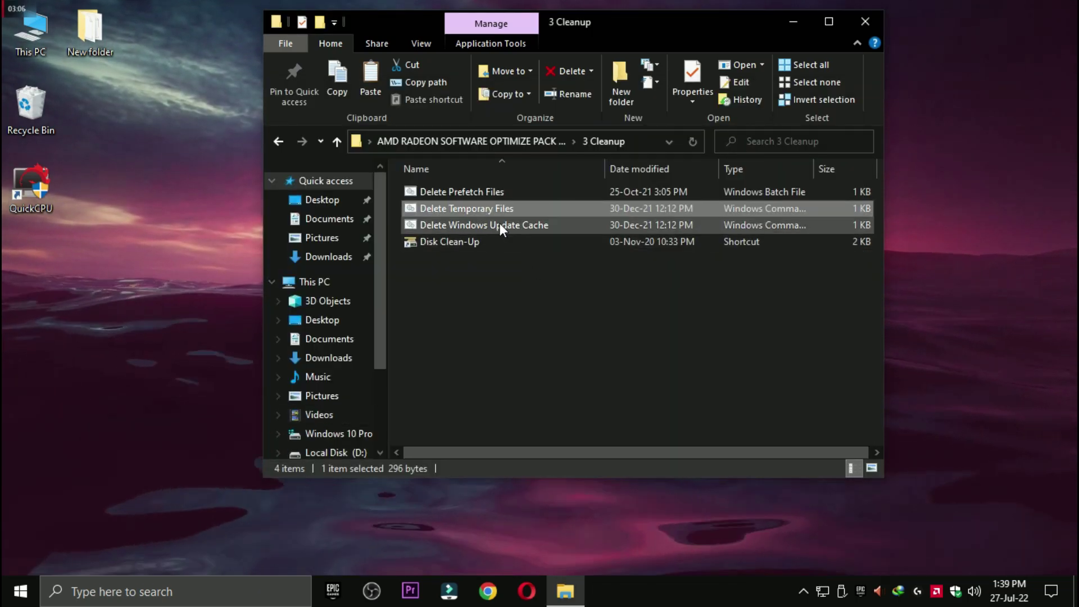
{"action": "double_click", "coordinate": [500, 225]}
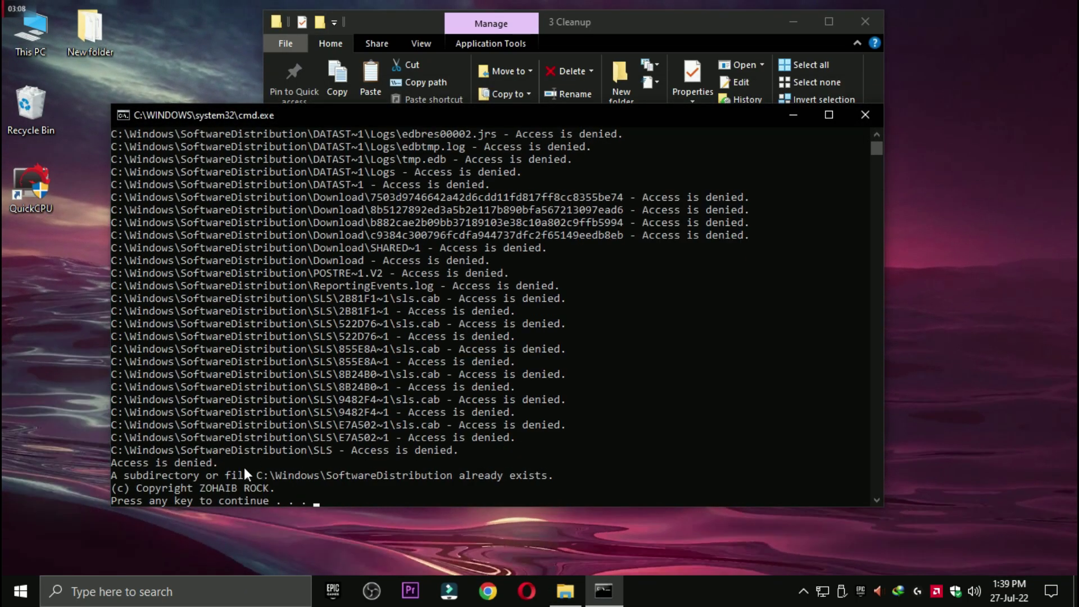
{"action": "key", "text": "Return"}
Step: Launch the pack's Disk Clean-Up shortcut and choose drive C: for the cleanup
{"action": "double_click", "coordinate": [462, 242]}
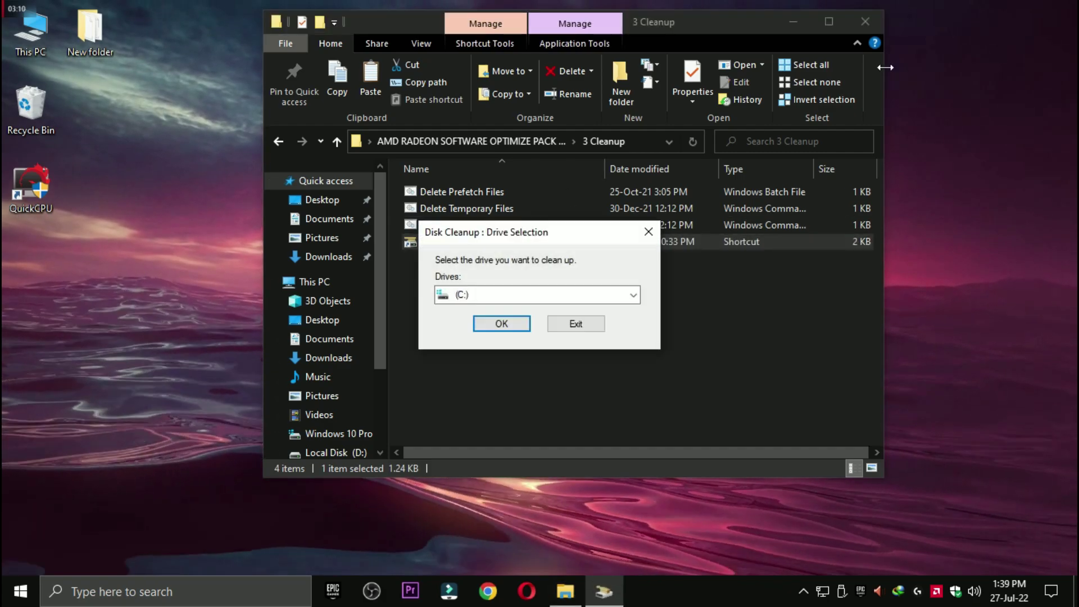
{"action": "left_click", "coordinate": [793, 14]}
{"action": "left_click", "coordinate": [488, 297]}
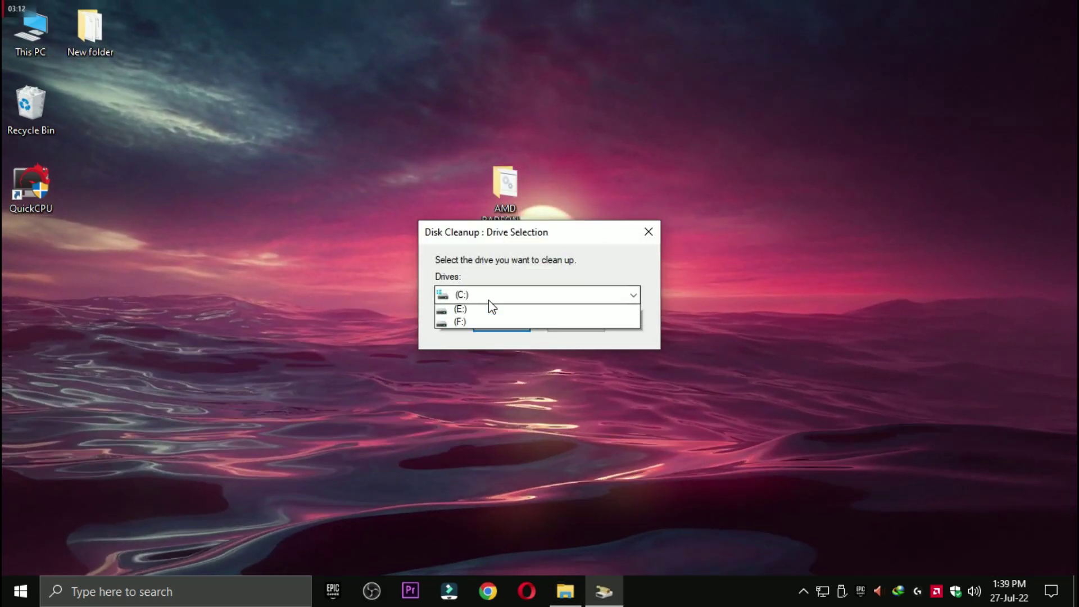
{"action": "left_click", "coordinate": [489, 309]}
{"action": "left_click", "coordinate": [509, 324]}
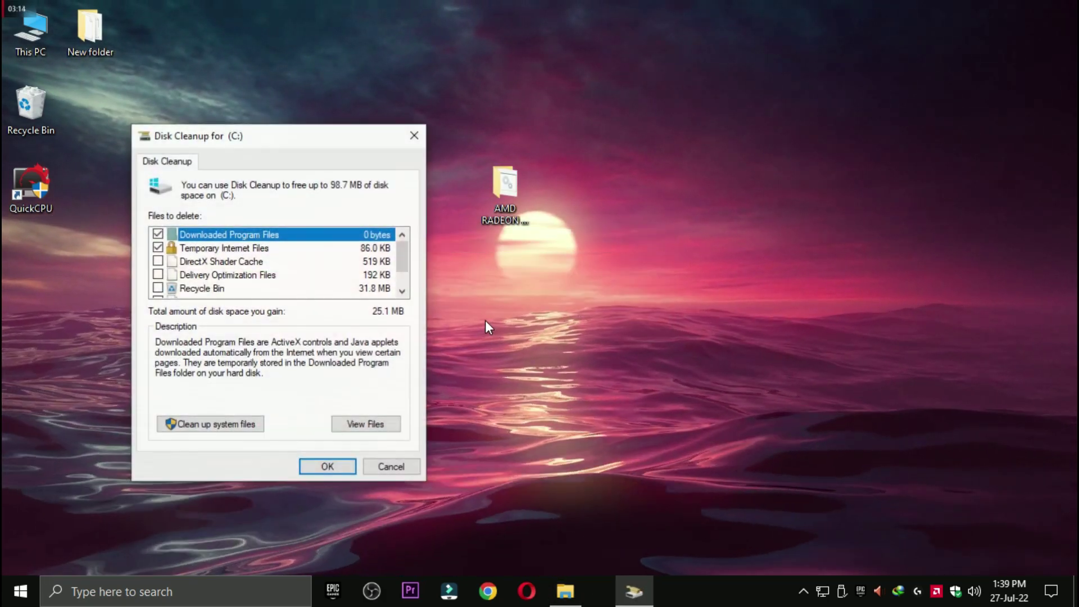
Step: Include DirectX Shader Cache, Delivery Optimization Files, Recycle Bin and Temporary files in the cleanup, and permanently delete the selected files
{"action": "left_click", "coordinate": [158, 261]}
{"action": "left_click", "coordinate": [158, 274]}
{"action": "left_click", "coordinate": [158, 288]}
{"action": "scroll", "coordinate": [164, 289], "scroll_direction": "down", "scroll_amount": 1}
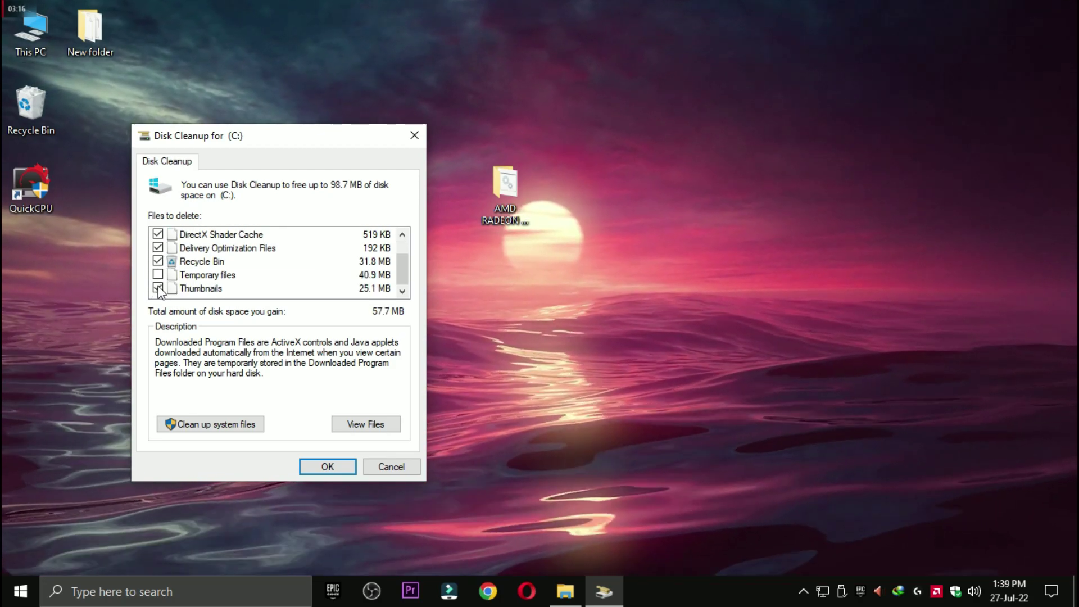
{"action": "left_click", "coordinate": [158, 275]}
{"action": "left_click", "coordinate": [326, 467]}
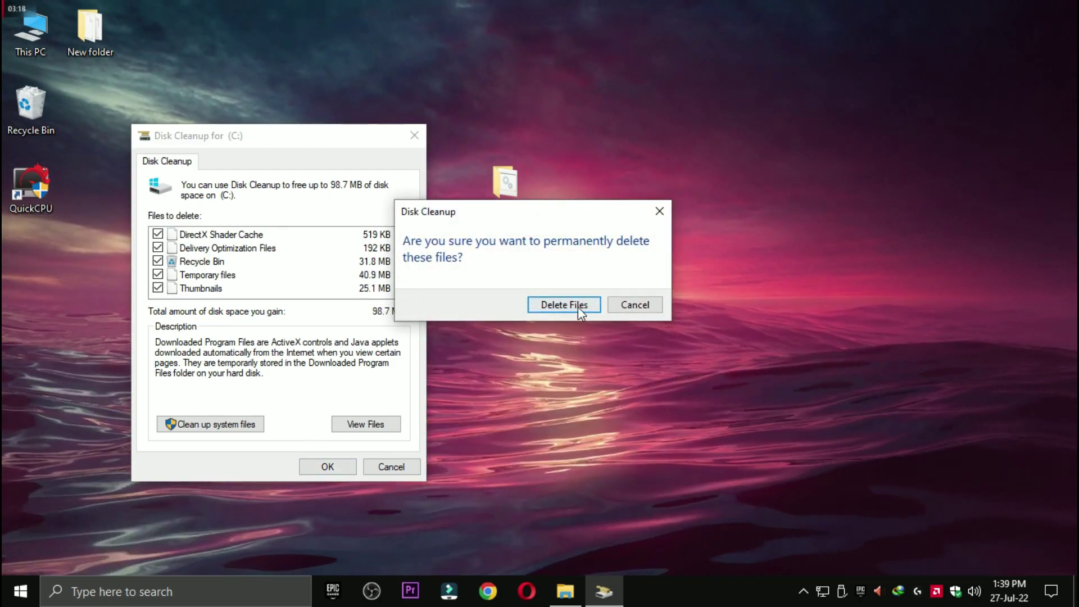
{"action": "left_click", "coordinate": [578, 307]}
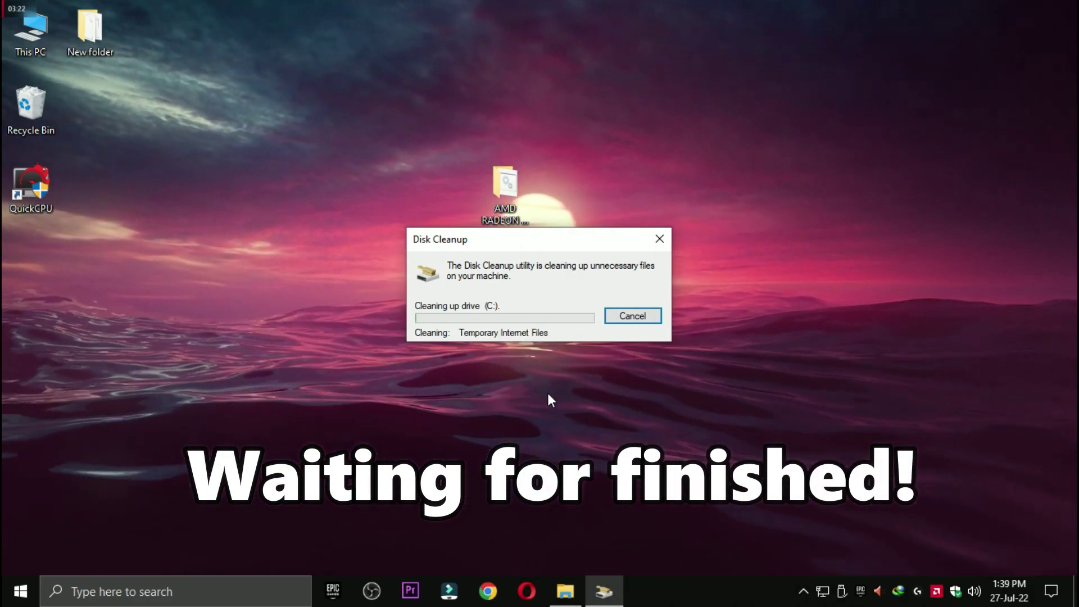
Step: Go to the pack's "4 AMD GPU Settings FOR GAMING" folder and view its AMD advanced and display setting pictures
{"action": "left_click", "coordinate": [565, 592]}
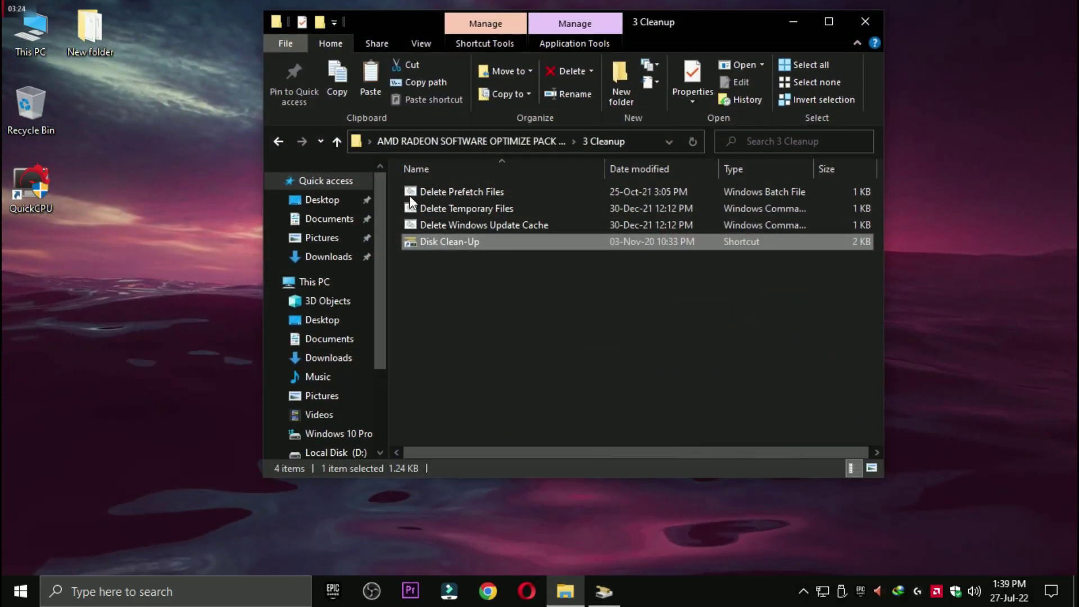
{"action": "left_click", "coordinate": [279, 141]}
{"action": "left_click", "coordinate": [462, 239]}
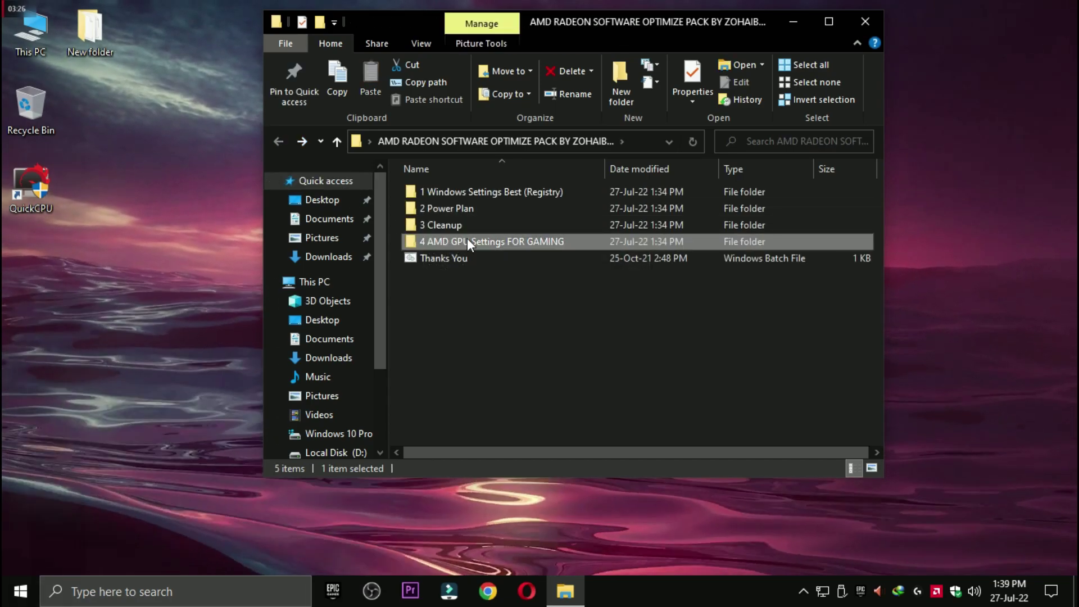
{"action": "double_click", "coordinate": [487, 241]}
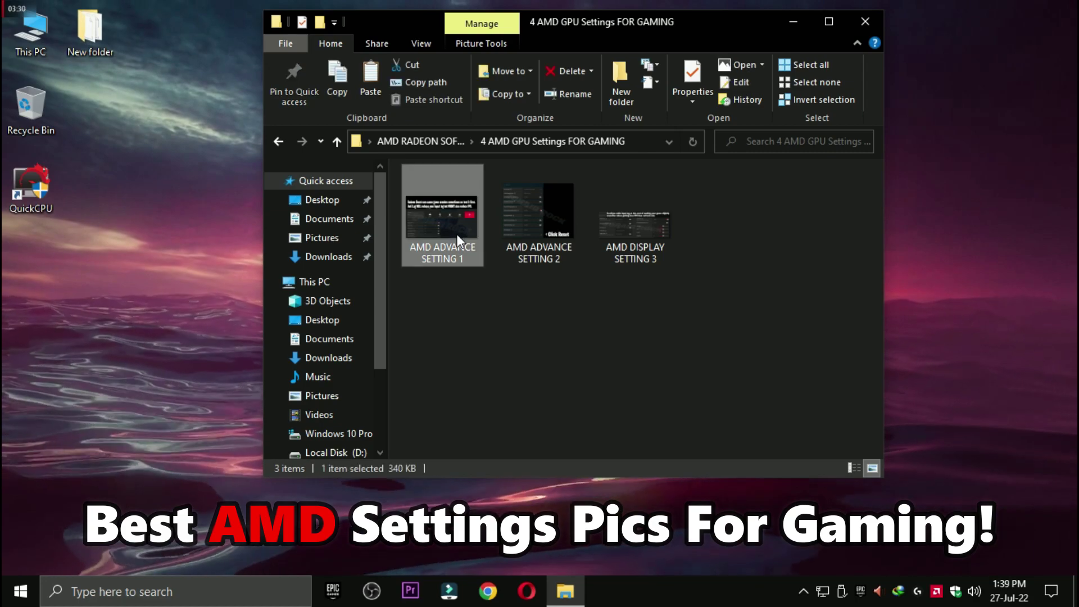
{"action": "double_click", "coordinate": [456, 234]}
{"action": "key", "text": "Right"}
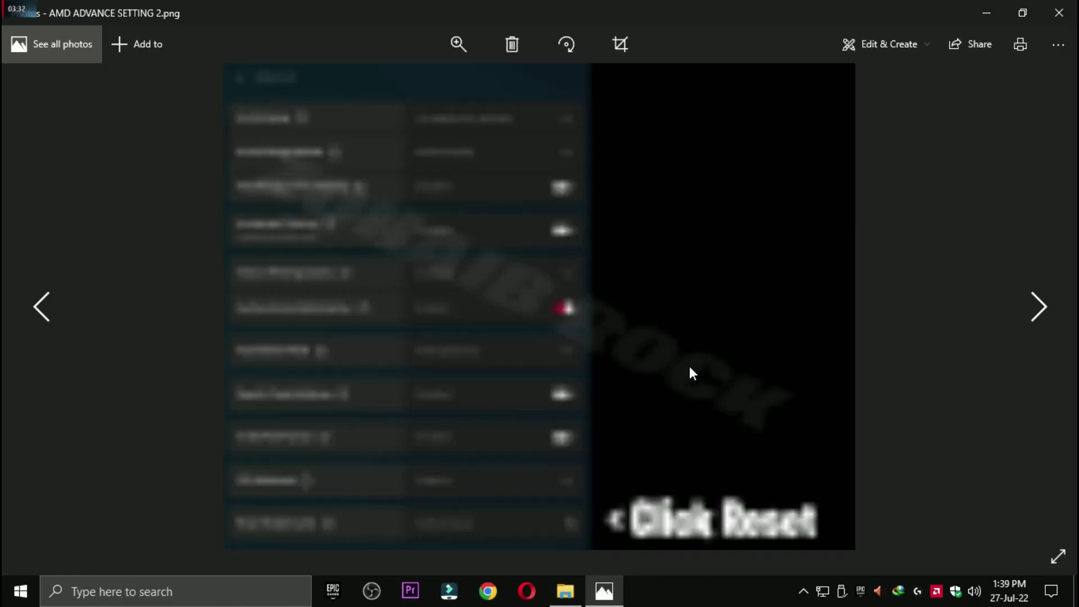
{"action": "key", "text": "Right"}
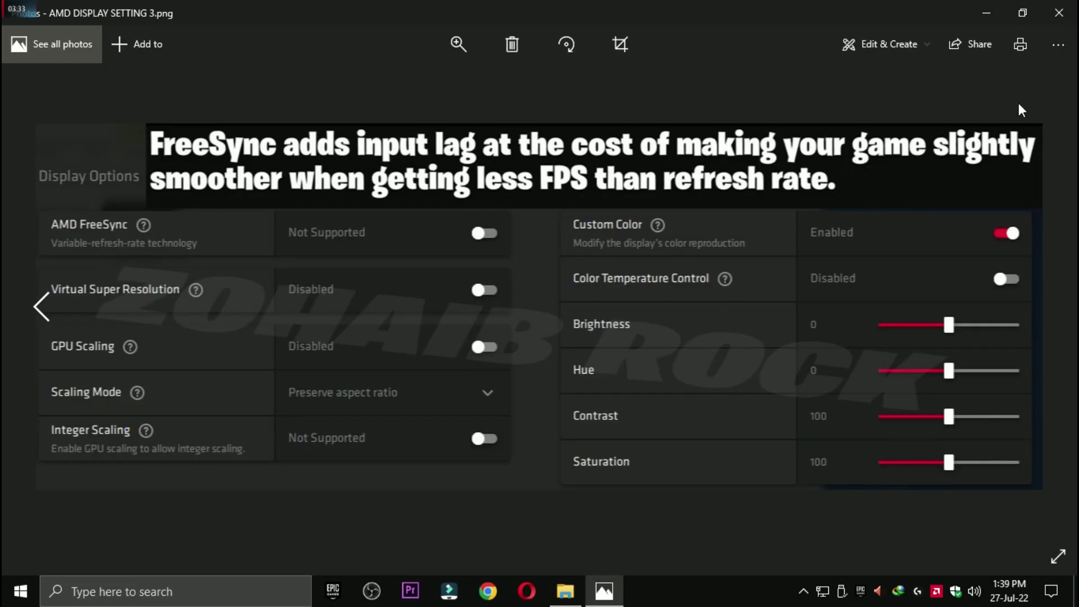
{"action": "left_click", "coordinate": [1072, 20]}
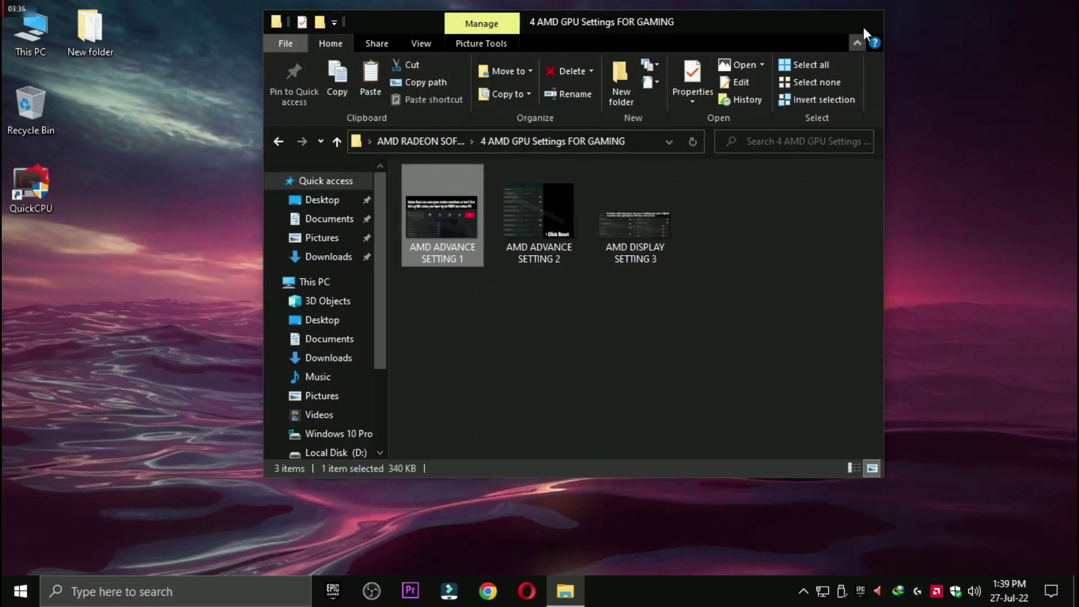
Step: Move the pack folder beside the other desktop icons, and open the graphics settings in AMD Software: Adrenalin Edition
{"action": "left_click", "coordinate": [863, 23]}
{"action": "left_click_drag", "start_coordinate": [494, 220], "coordinate": [141, 140]}
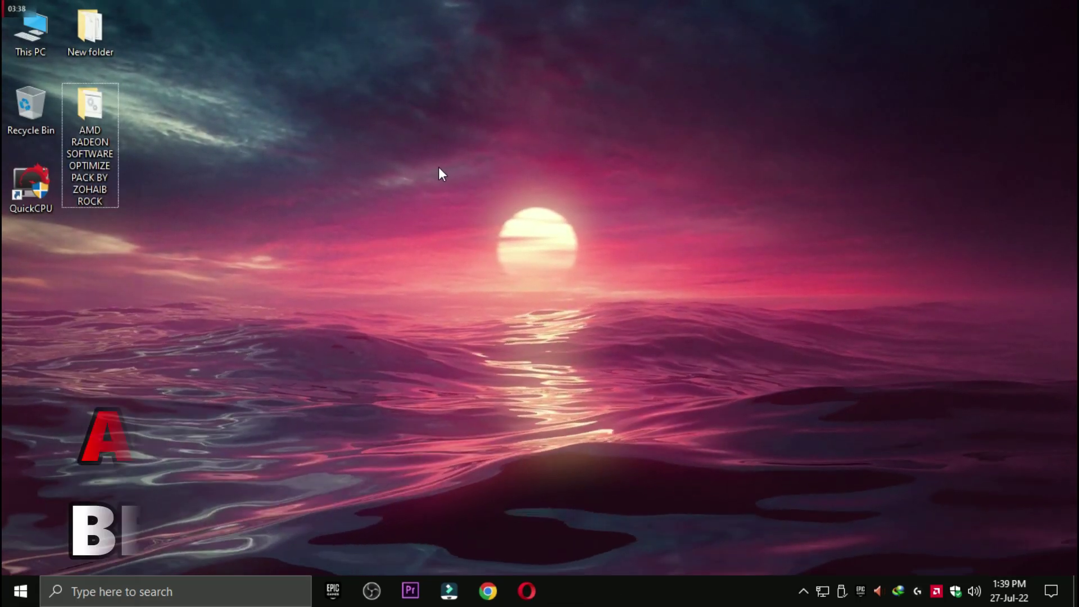
{"action": "right_click", "coordinate": [438, 167]}
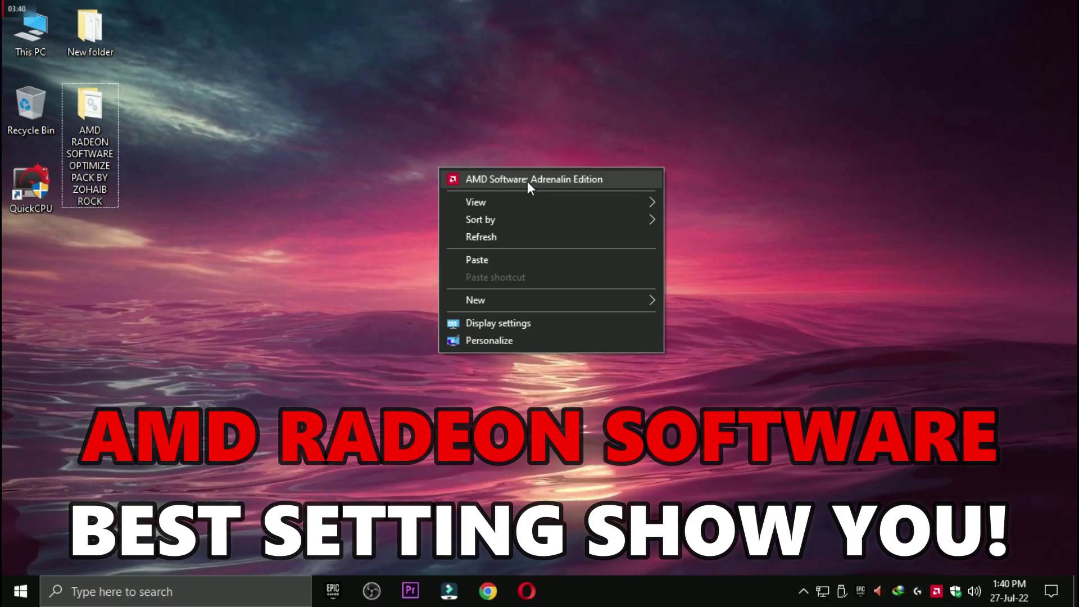
{"action": "left_click", "coordinate": [528, 180]}
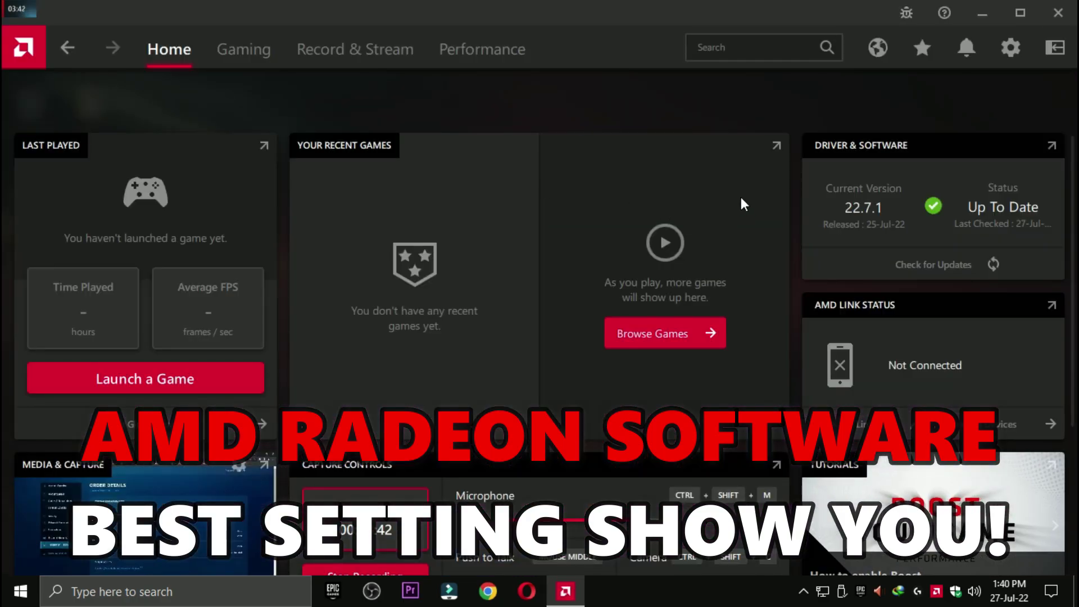
{"action": "left_click", "coordinate": [243, 60]}
{"action": "left_click", "coordinate": [271, 161]}
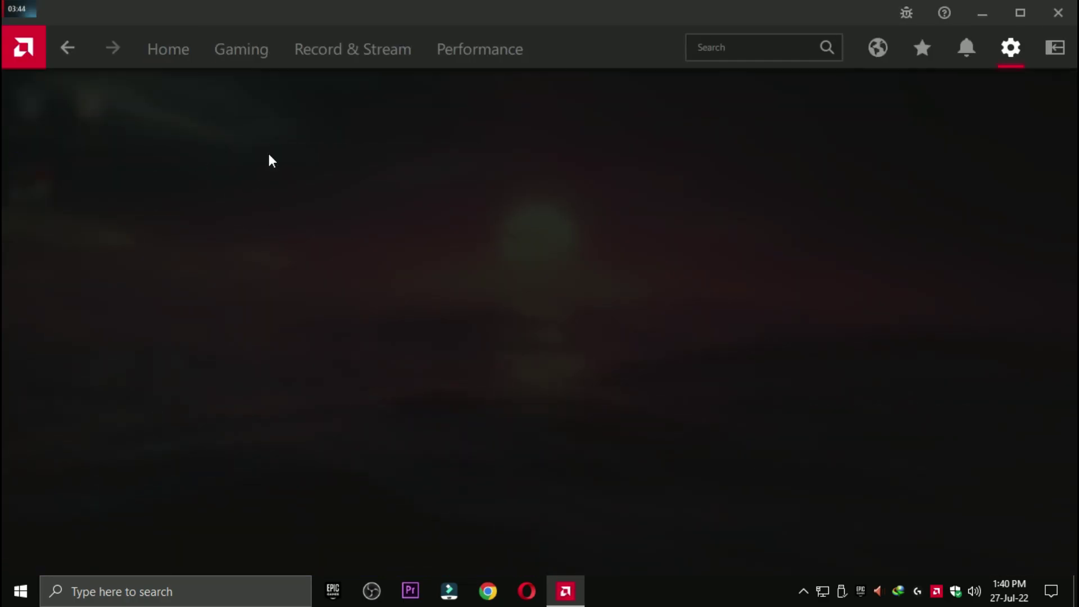
Step: Review the Radeon graphics options from Anti-Lag to Wait for Vertical Refresh, and expand the advanced options to examine them too
{"action": "scroll", "coordinate": [126, 391], "scroll_direction": "down", "scroll_amount": 1}
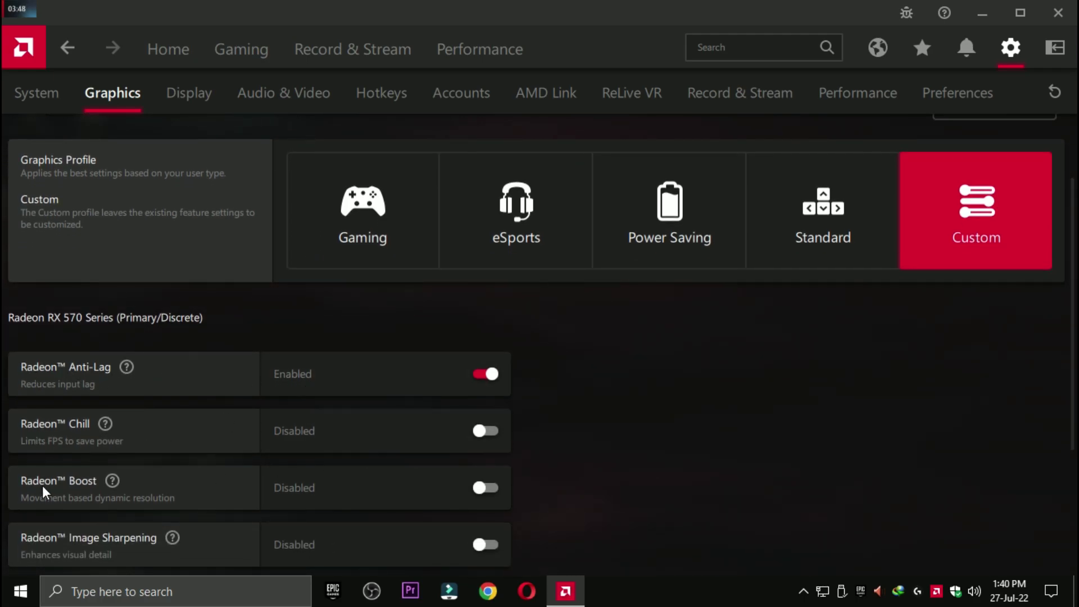
{"action": "scroll", "coordinate": [225, 483], "scroll_direction": "down", "scroll_amount": 1}
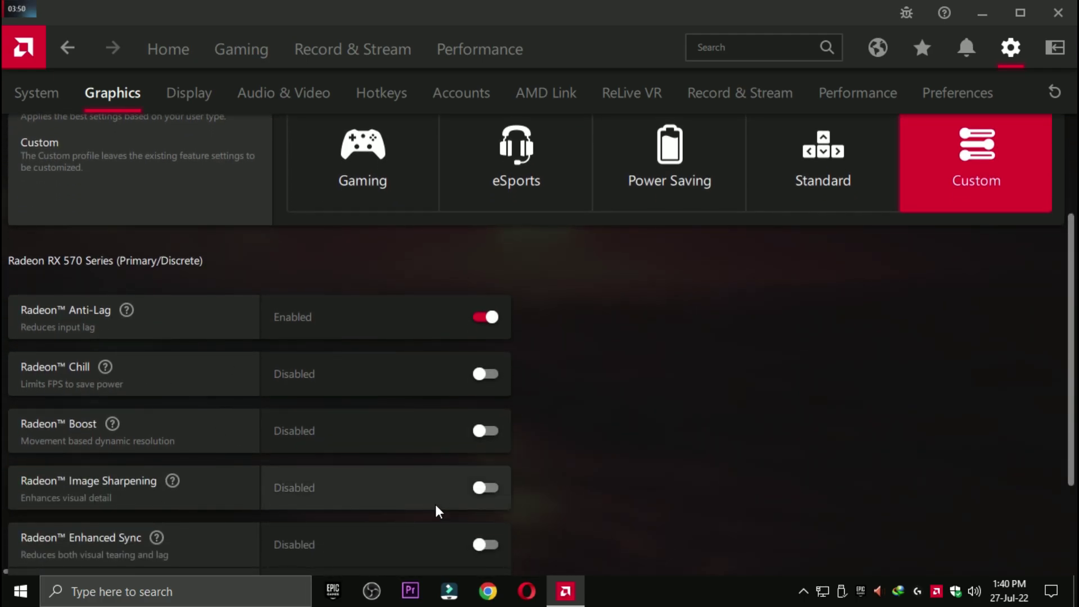
{"action": "scroll", "coordinate": [169, 498], "scroll_direction": "down", "scroll_amount": 1}
{"action": "scroll", "coordinate": [419, 511], "scroll_direction": "down", "scroll_amount": 1}
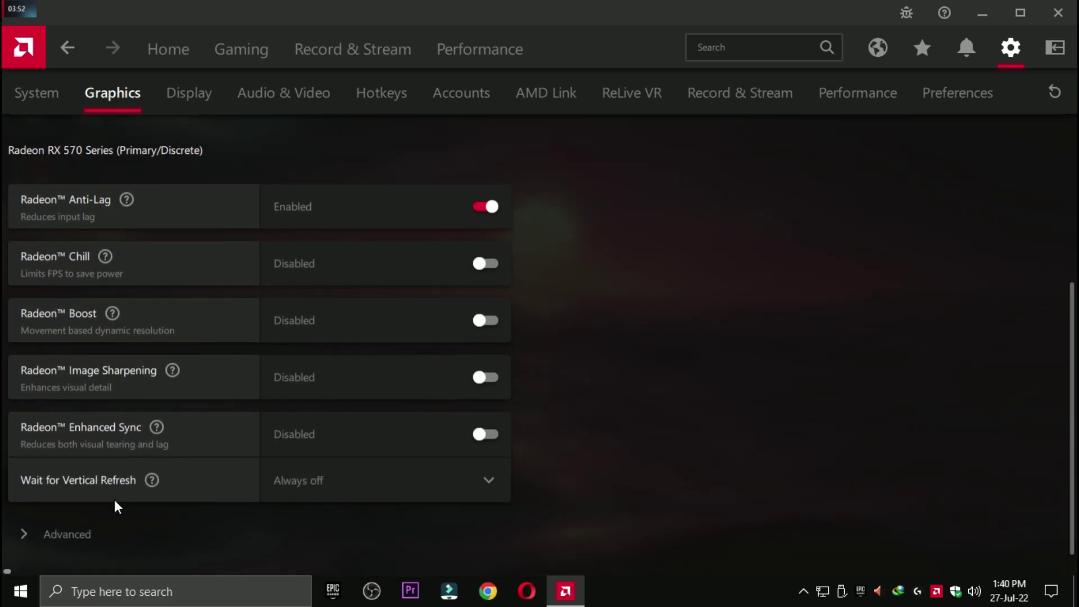
{"action": "left_click", "coordinate": [65, 532]}
{"action": "scroll", "coordinate": [231, 450], "scroll_direction": "down", "scroll_amount": 10}
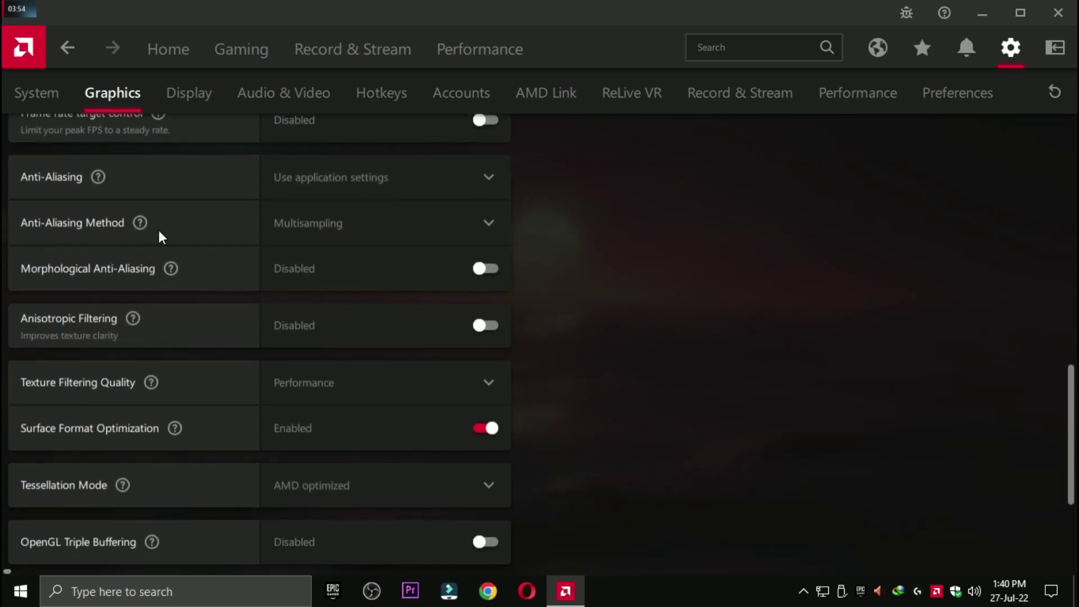
{"action": "scroll", "coordinate": [281, 343], "scroll_direction": "up", "scroll_amount": 2}
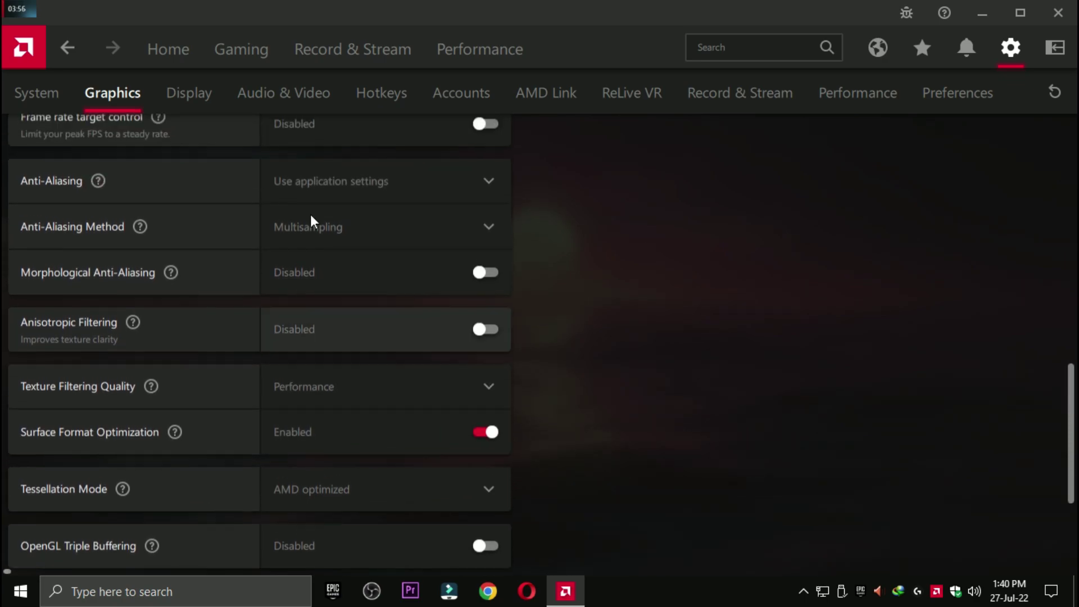
{"action": "scroll", "coordinate": [168, 253], "scroll_direction": "up", "scroll_amount": 1}
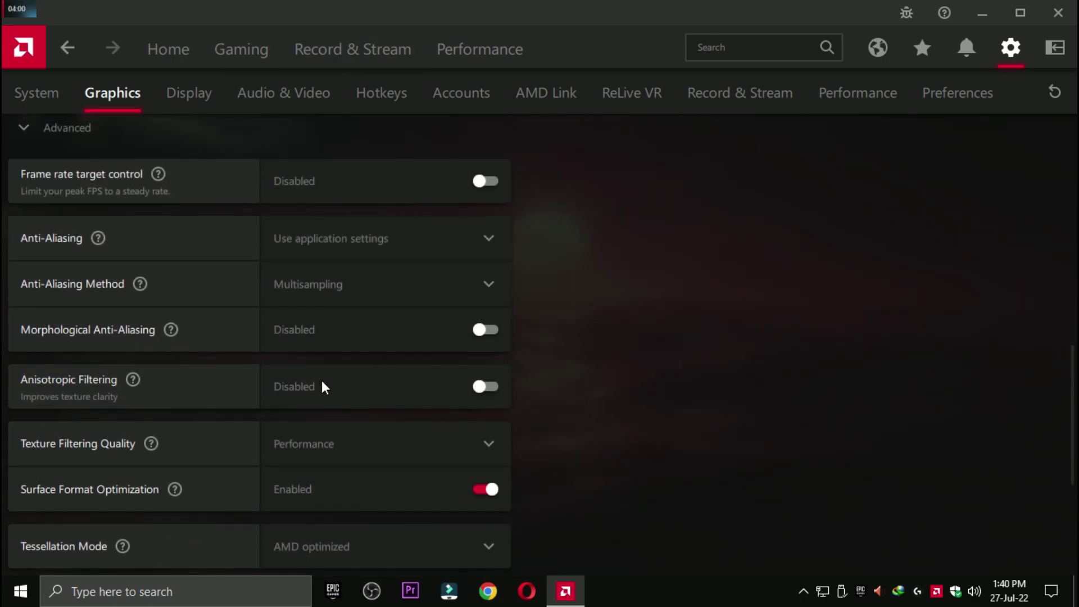
Step: Set Texture Filtering Quality to Performance and check the remaining advanced graphics options down to Reset Shader Cache
{"action": "left_click", "coordinate": [356, 449]}
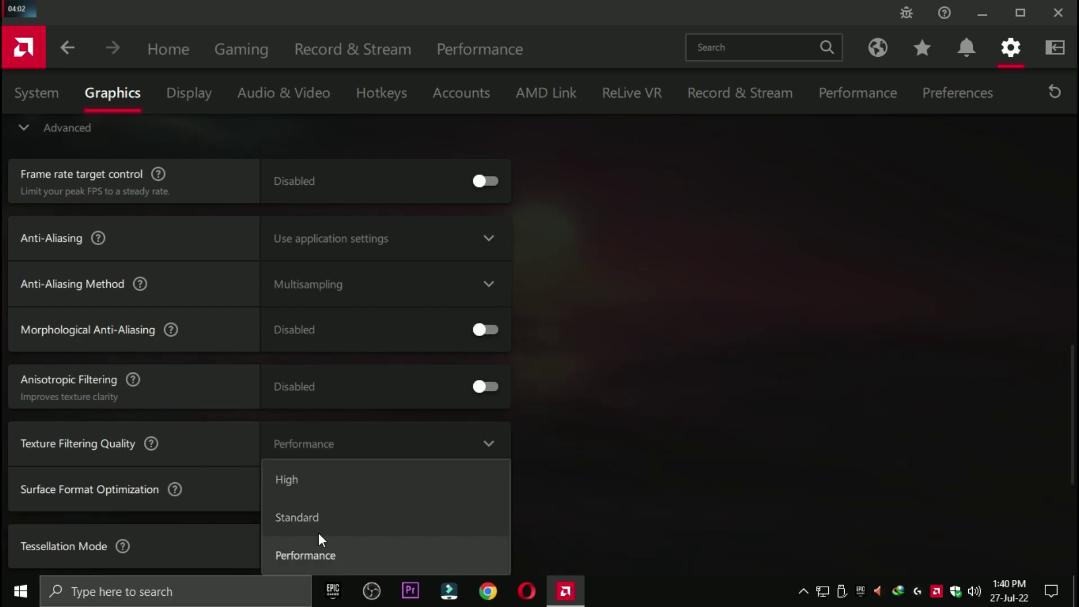
{"action": "left_click", "coordinate": [329, 558]}
{"action": "scroll", "coordinate": [326, 337], "scroll_direction": "down", "scroll_amount": 5}
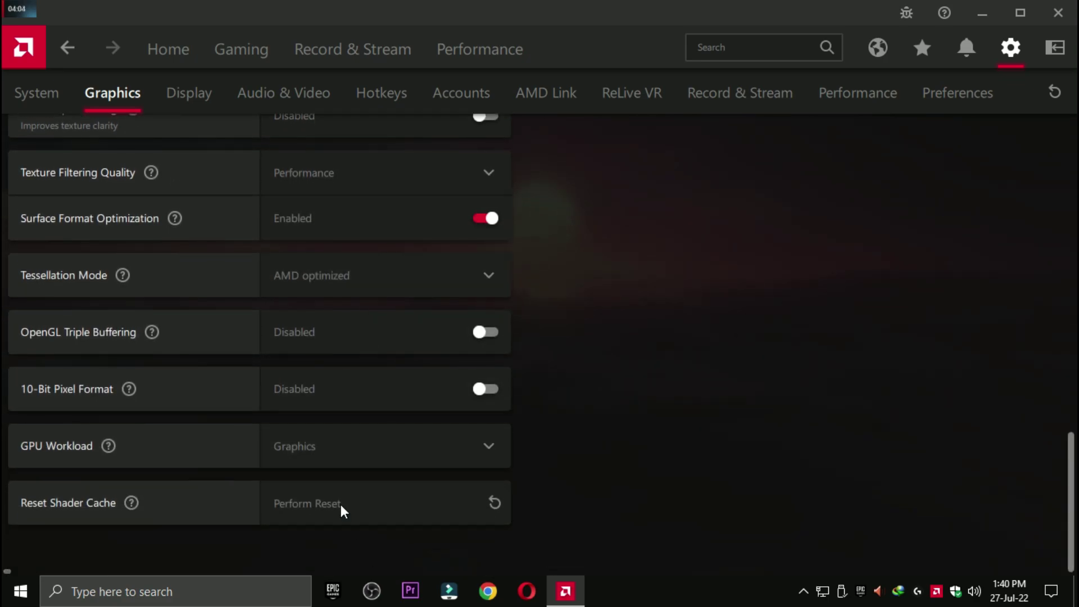
Step: Examine the monitor's display options, including FreeSync, scaling, custom color, color depth and pixel format
{"action": "left_click", "coordinate": [180, 97]}
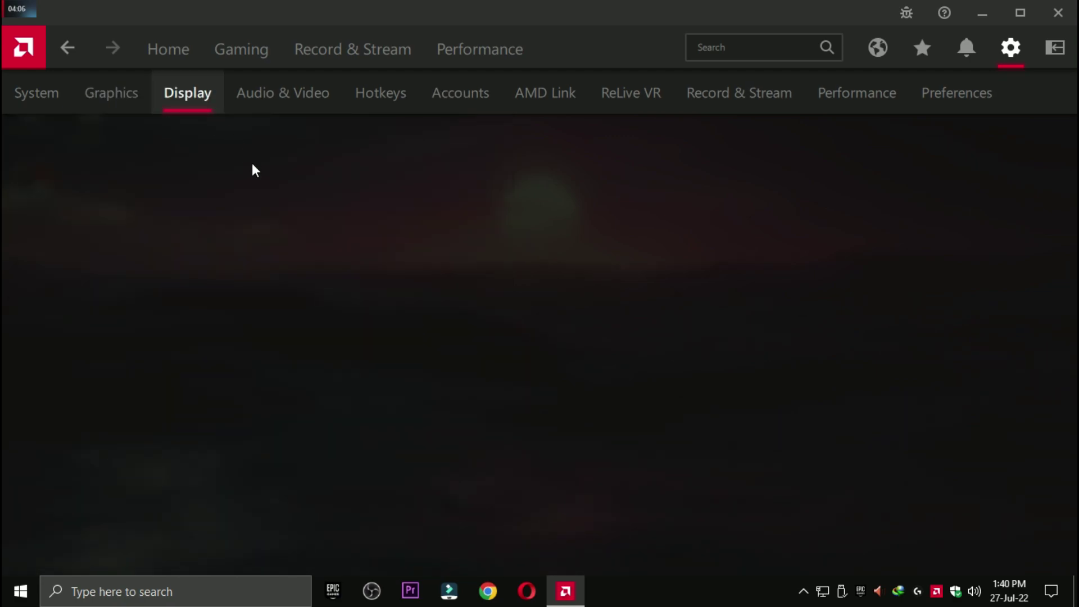
{"action": "scroll", "coordinate": [356, 313], "scroll_direction": "down", "scroll_amount": 1}
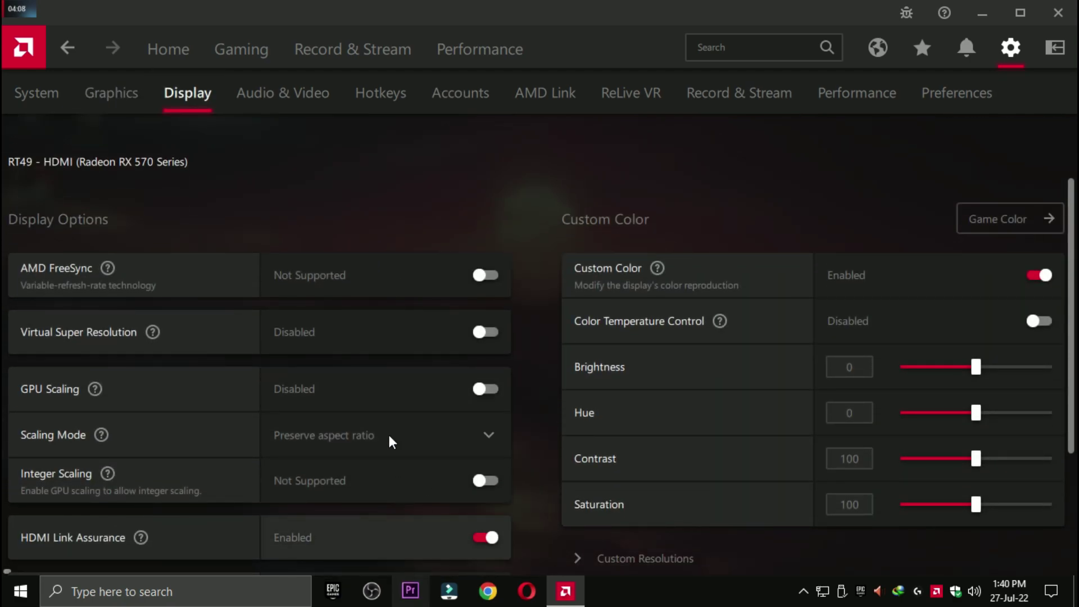
{"action": "scroll", "coordinate": [640, 457], "scroll_direction": "down", "scroll_amount": 3}
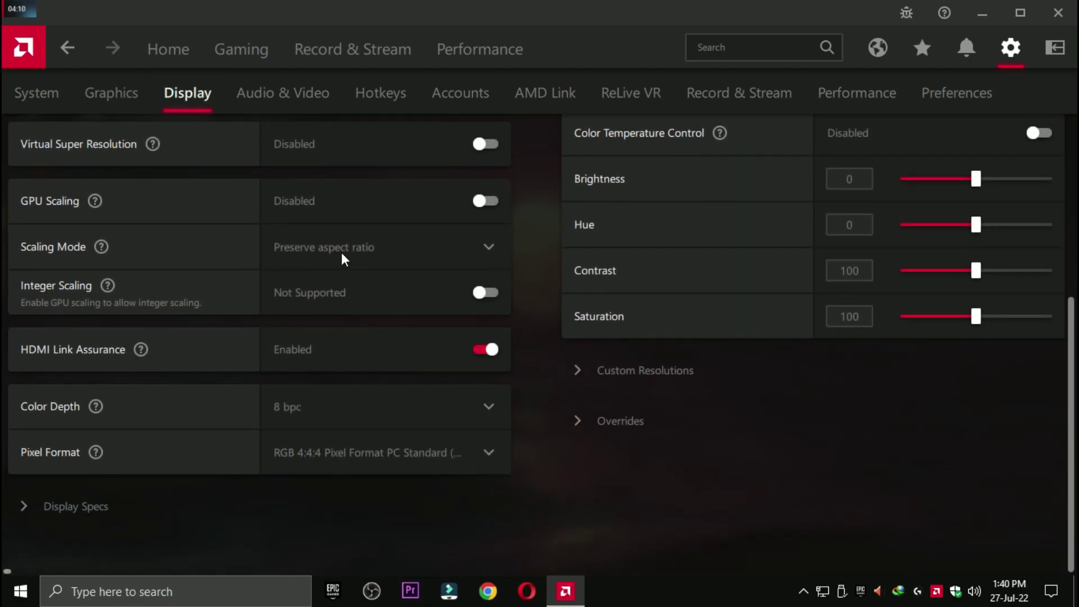
Step: Look through the Audio & Video, Hotkeys, Accounts, AMD Link and ReLive VR settings
{"action": "left_click", "coordinate": [310, 107]}
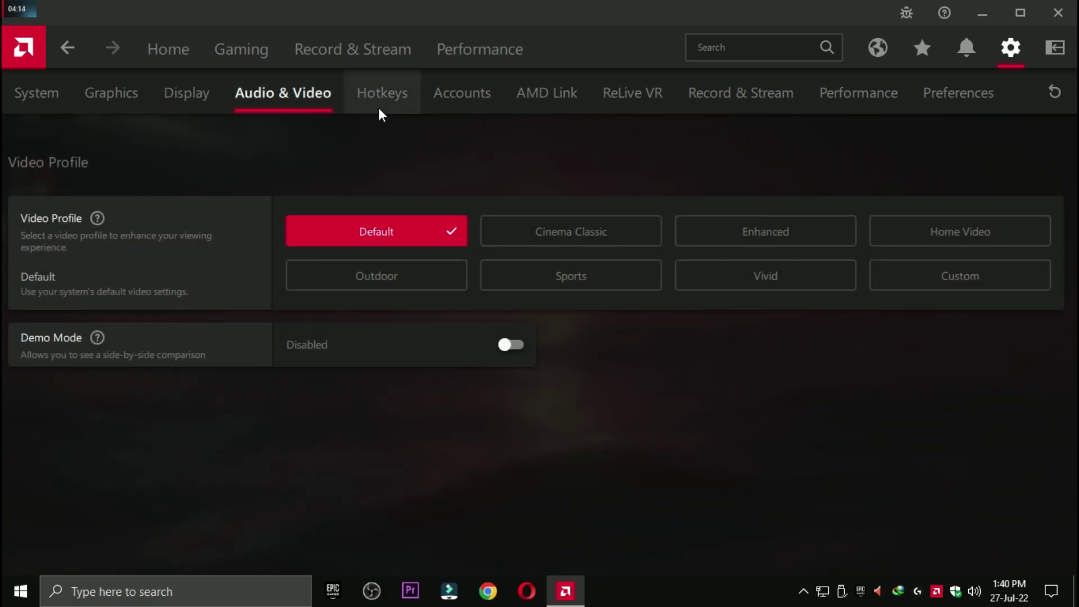
{"action": "left_click", "coordinate": [382, 109]}
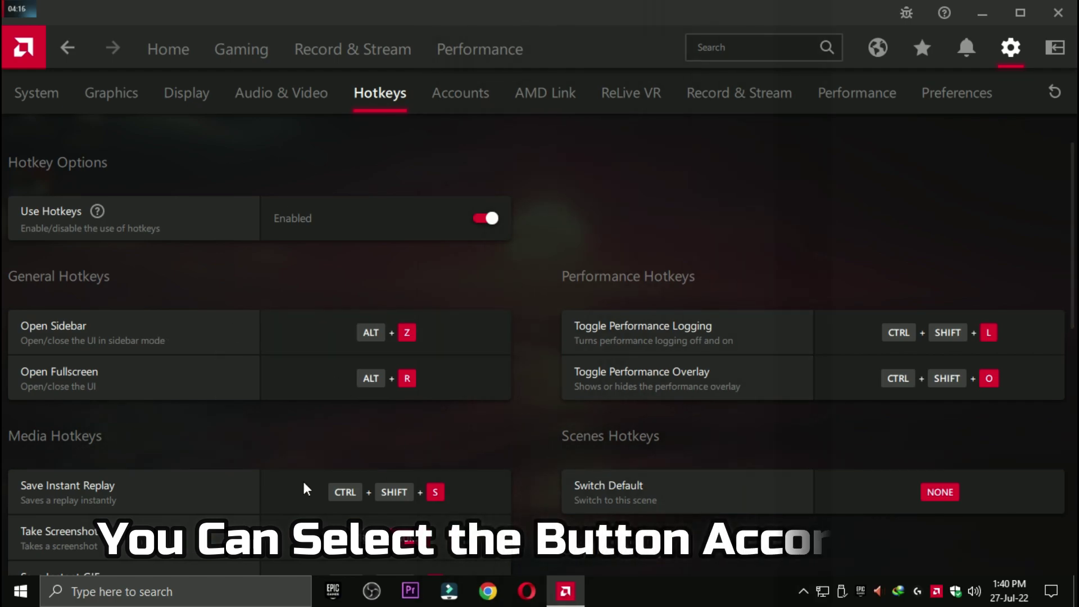
{"action": "scroll", "coordinate": [344, 489], "scroll_direction": "down", "scroll_amount": 10}
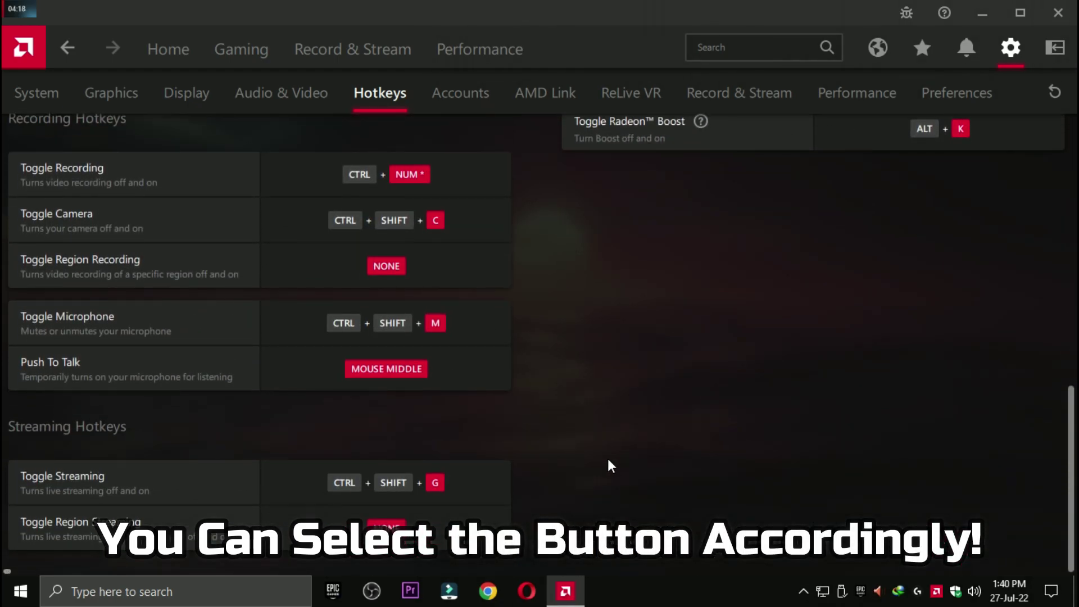
{"action": "scroll", "coordinate": [470, 121], "scroll_direction": "up", "scroll_amount": 10}
{"action": "left_click", "coordinate": [466, 104]}
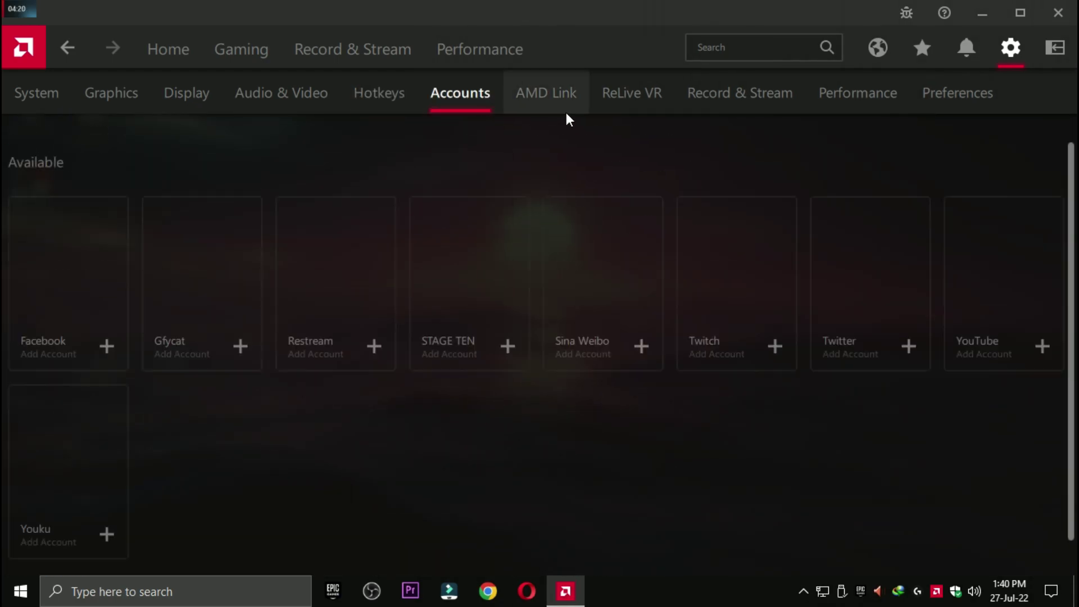
{"action": "left_click", "coordinate": [564, 107]}
{"action": "left_click", "coordinate": [631, 109]}
Step: Examine the Record & Stream settings and the available Recording Resolution choices
{"action": "left_click", "coordinate": [740, 101]}
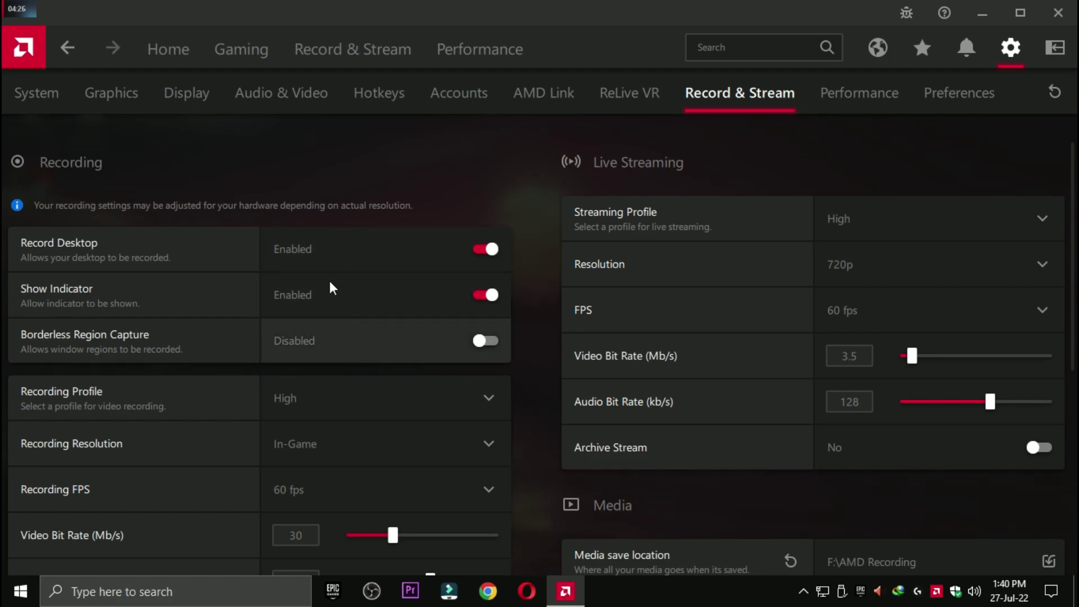
{"action": "scroll", "coordinate": [169, 382], "scroll_direction": "down", "scroll_amount": 1}
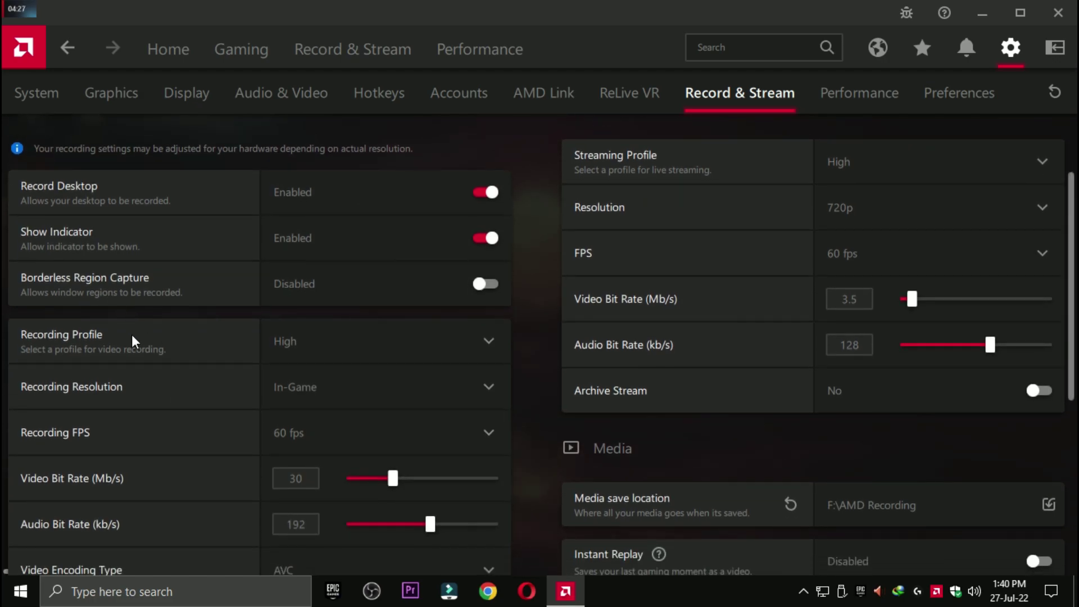
{"action": "left_click", "coordinate": [275, 400]}
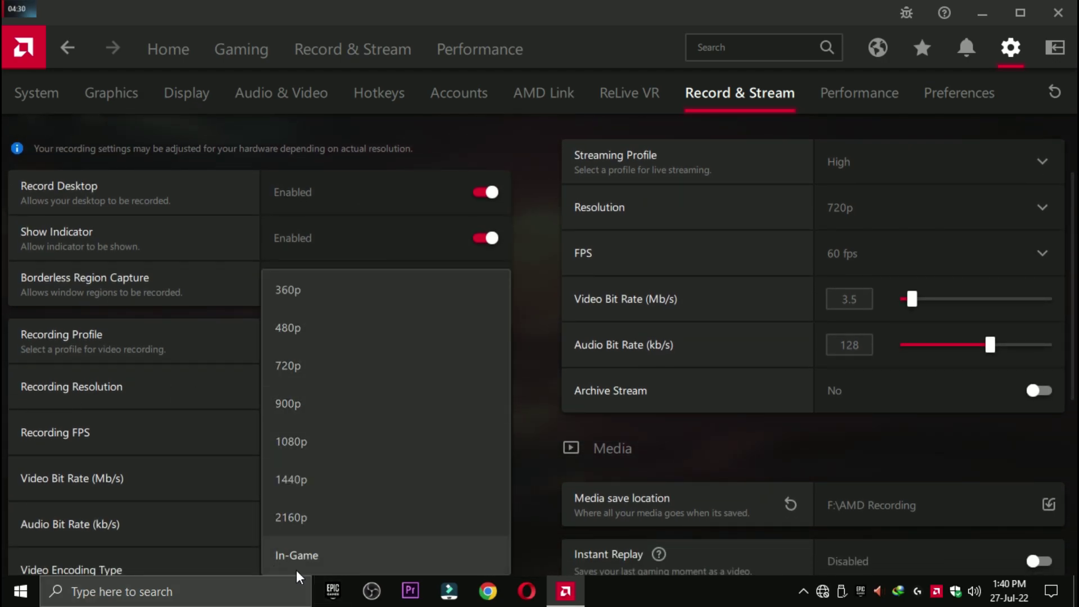
{"action": "left_click", "coordinate": [166, 346]}
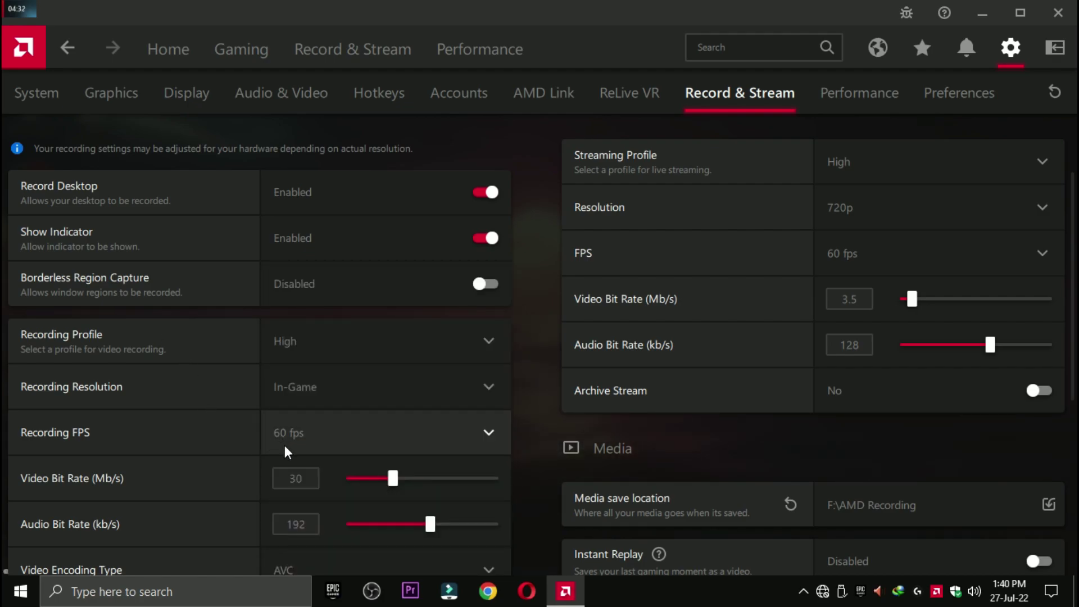
Step: Review the remaining recording options and choose 720p as the live streaming resolution
{"action": "scroll", "coordinate": [287, 453], "scroll_direction": "down", "scroll_amount": 4}
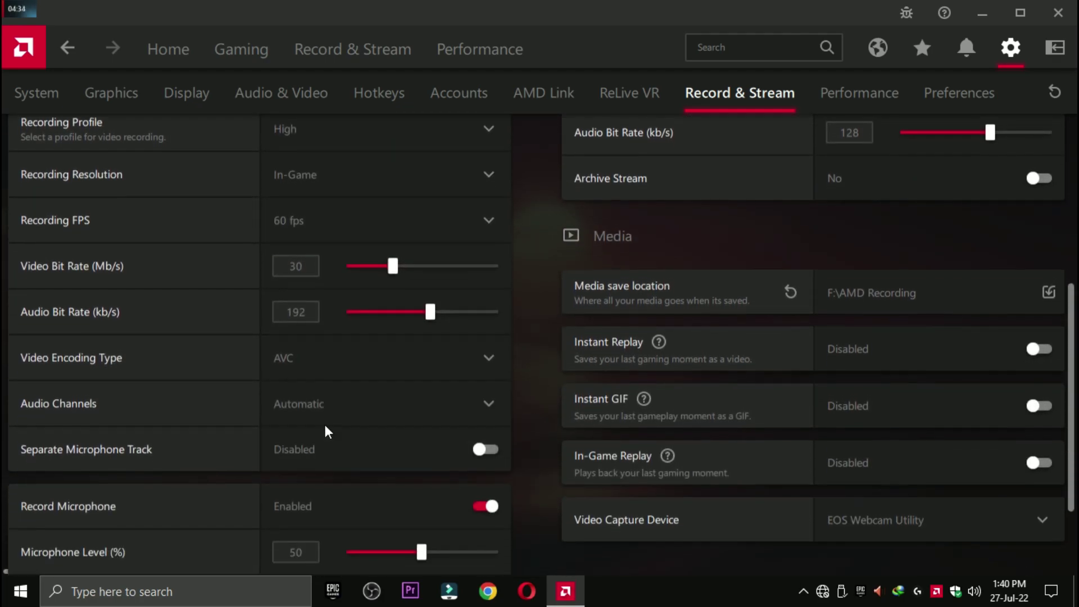
{"action": "scroll", "coordinate": [346, 478], "scroll_direction": "down", "scroll_amount": 3}
{"action": "scroll", "coordinate": [584, 433], "scroll_direction": "up", "scroll_amount": 8}
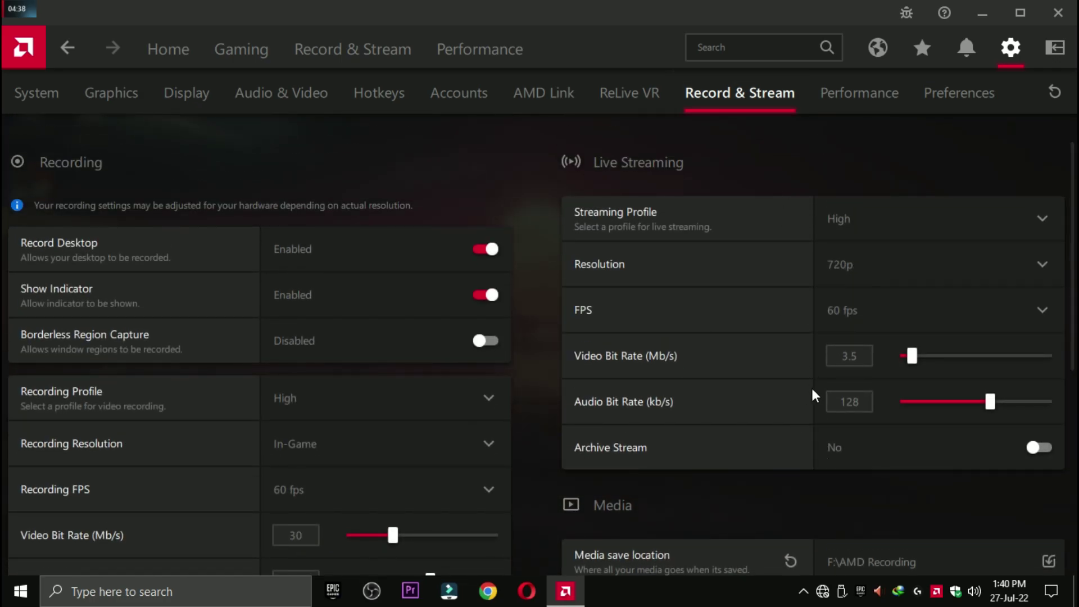
{"action": "left_click", "coordinate": [922, 279]}
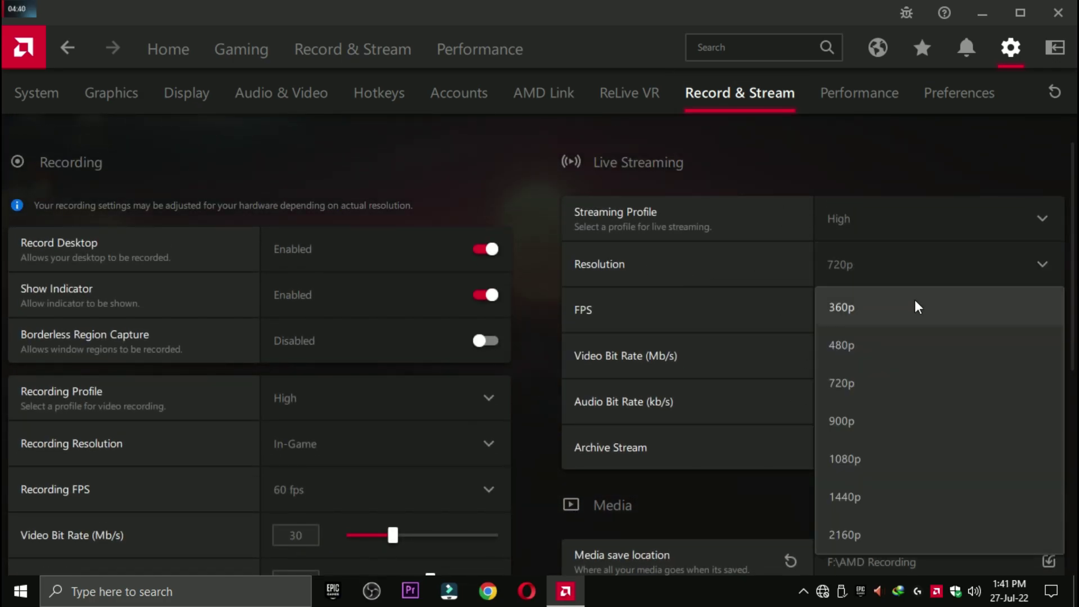
{"action": "left_click", "coordinate": [866, 382]}
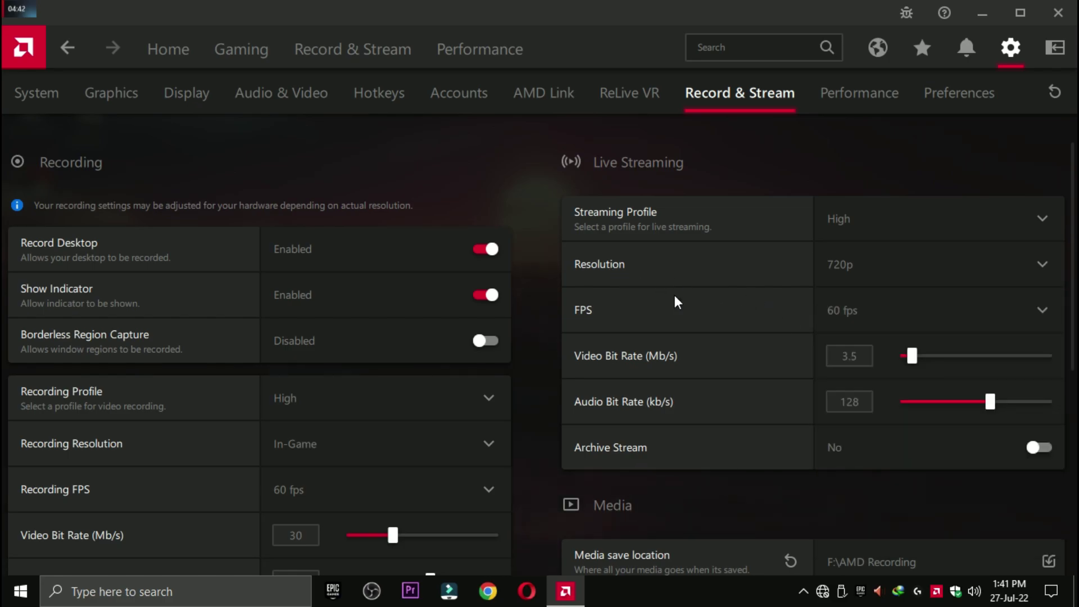
Step: Choose the AMD Recording folder on Local Disk (F:) as the media save location
{"action": "scroll", "coordinate": [863, 514], "scroll_direction": "down", "scroll_amount": 3}
{"action": "scroll", "coordinate": [862, 514], "scroll_direction": "down", "scroll_amount": 5}
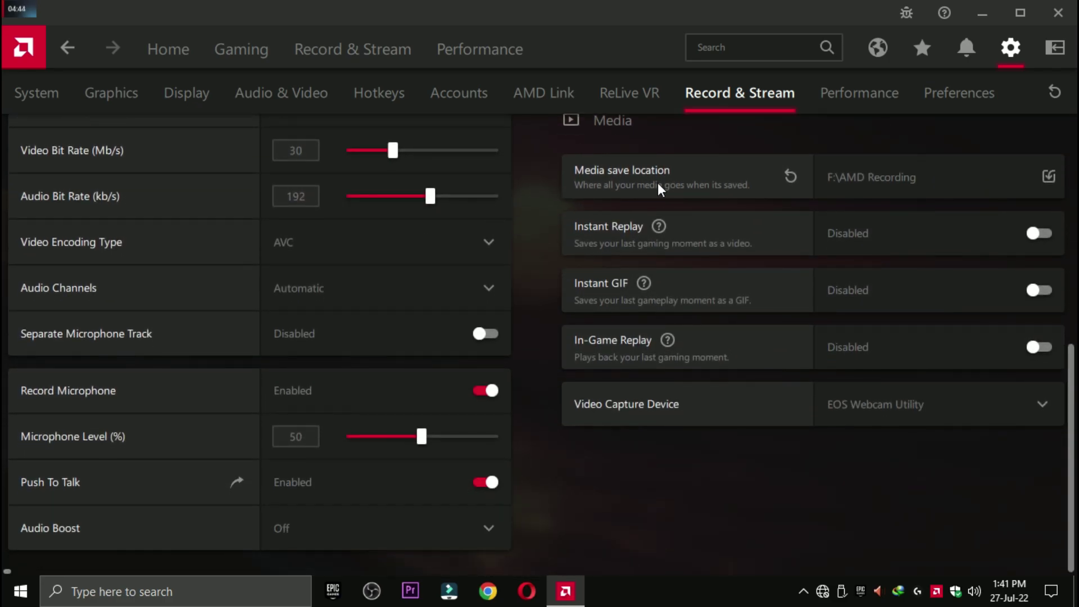
{"action": "left_click", "coordinate": [872, 185]}
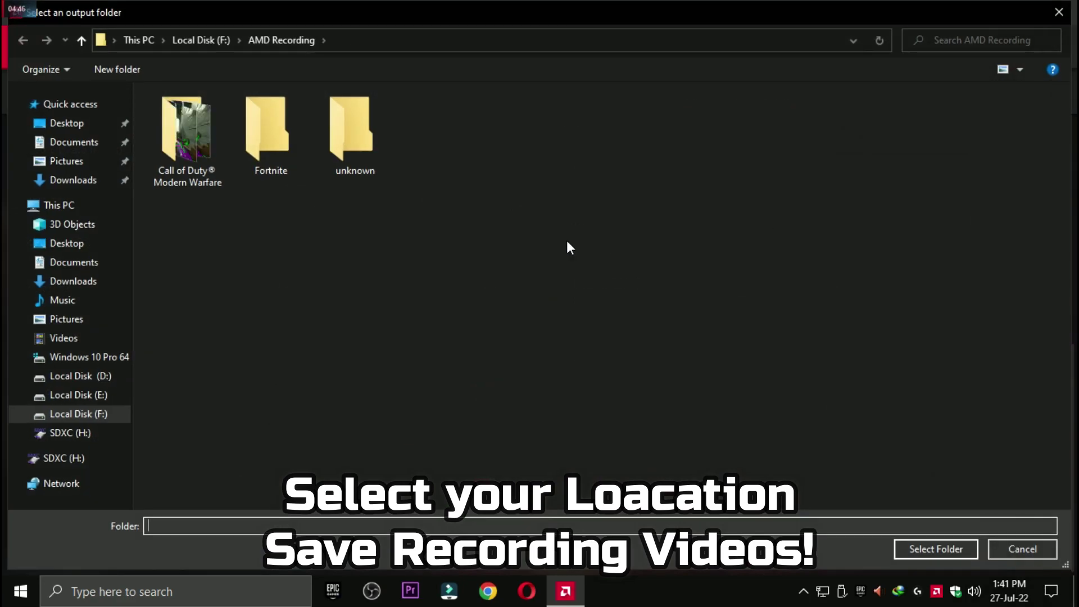
{"action": "left_click", "coordinate": [92, 414]}
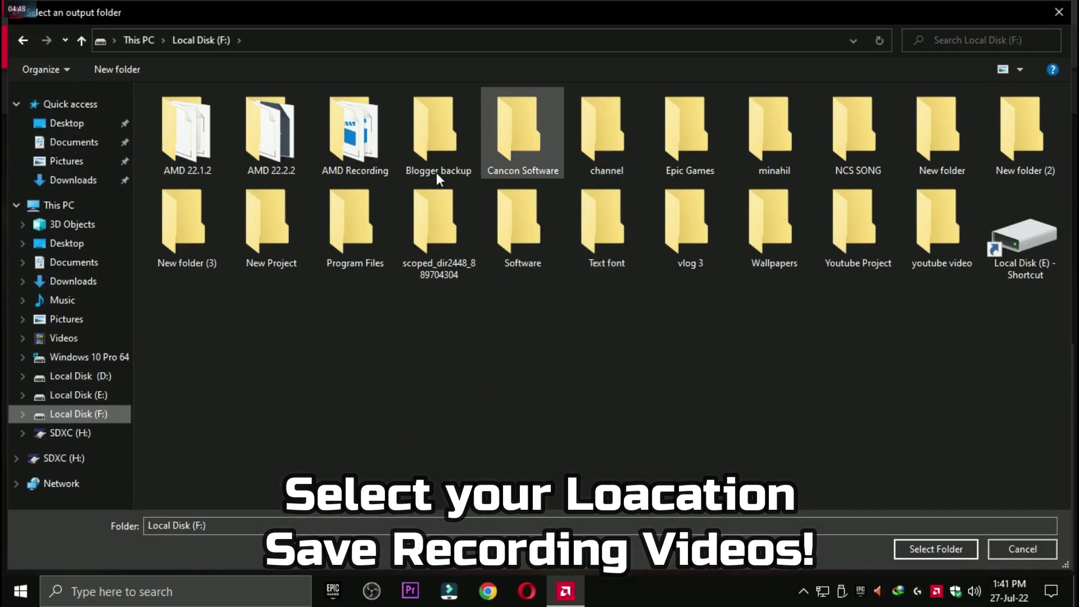
{"action": "double_click", "coordinate": [368, 163]}
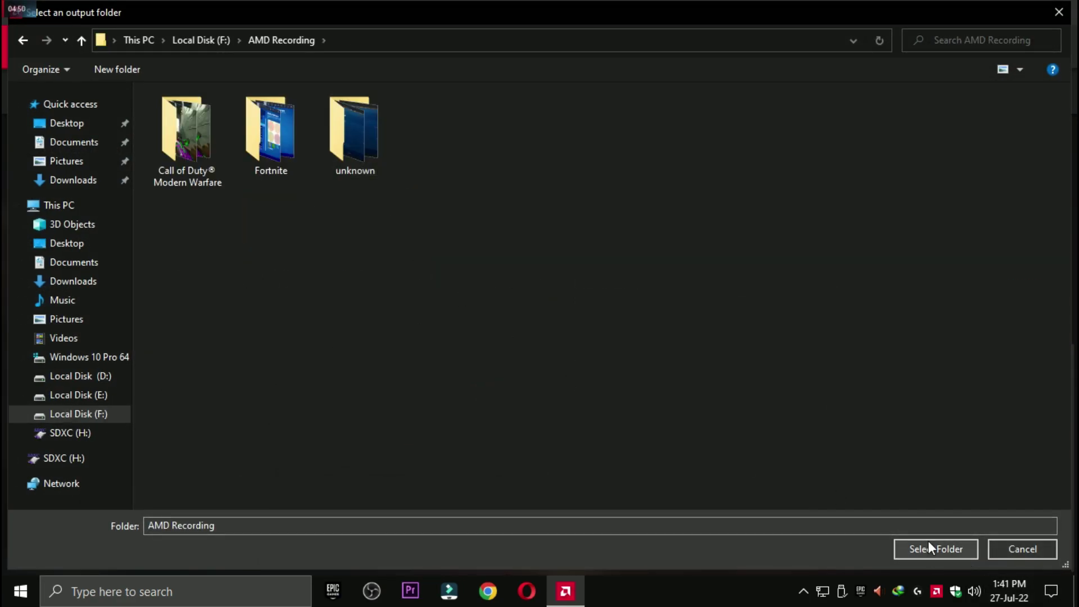
{"action": "left_click", "coordinate": [928, 541]}
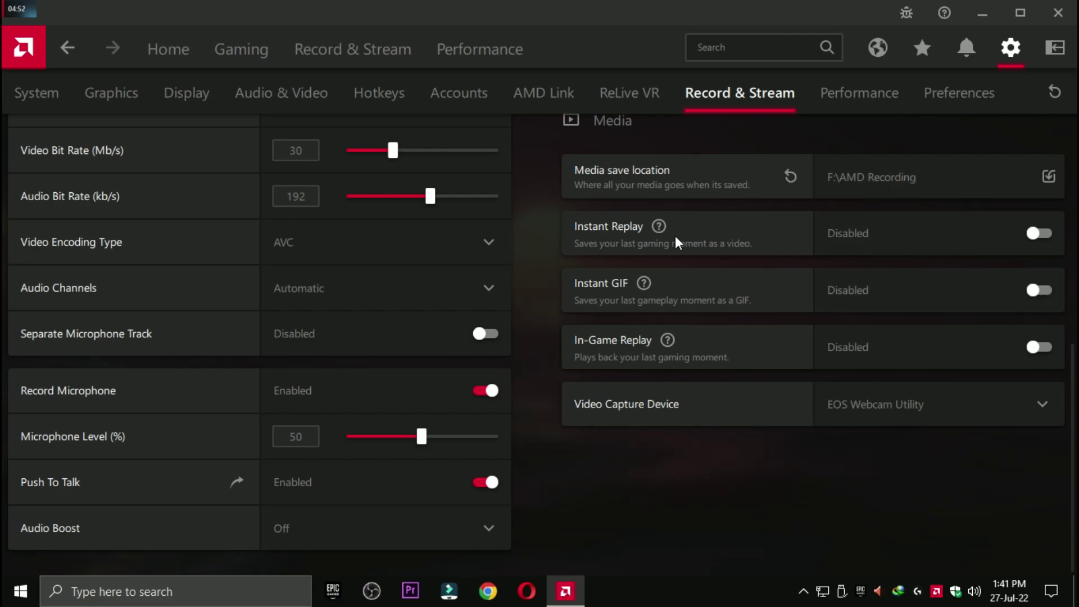
Step: Try Instant Replay with a duration of 15 seconds and turn it back off
{"action": "left_click", "coordinate": [985, 245]}
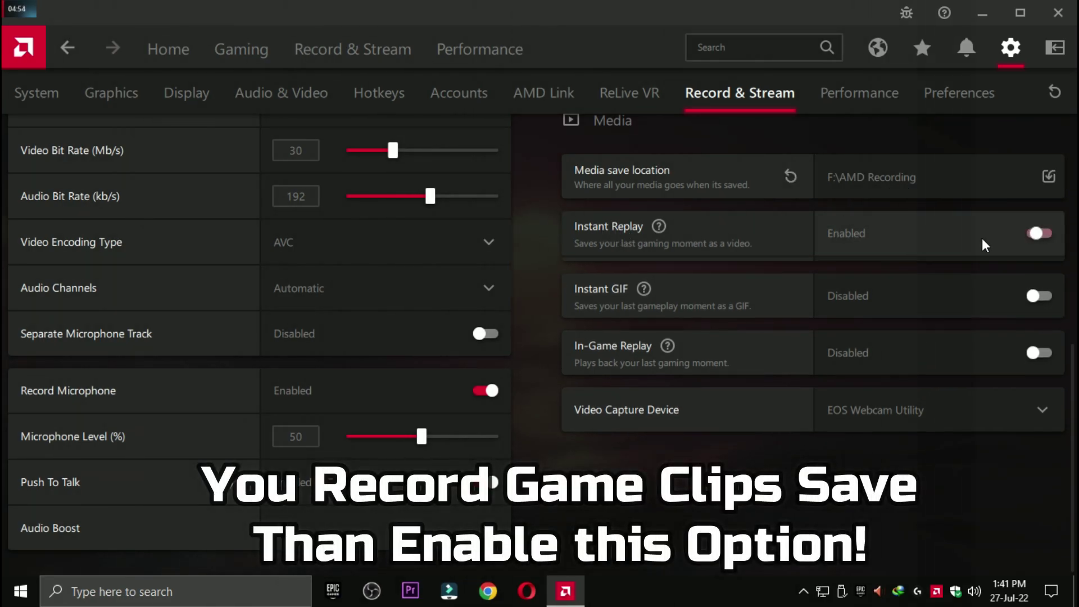
{"action": "left_click", "coordinate": [912, 279]}
{"action": "left_click_drag", "start_coordinate": [911, 281], "coordinate": [905, 280]}
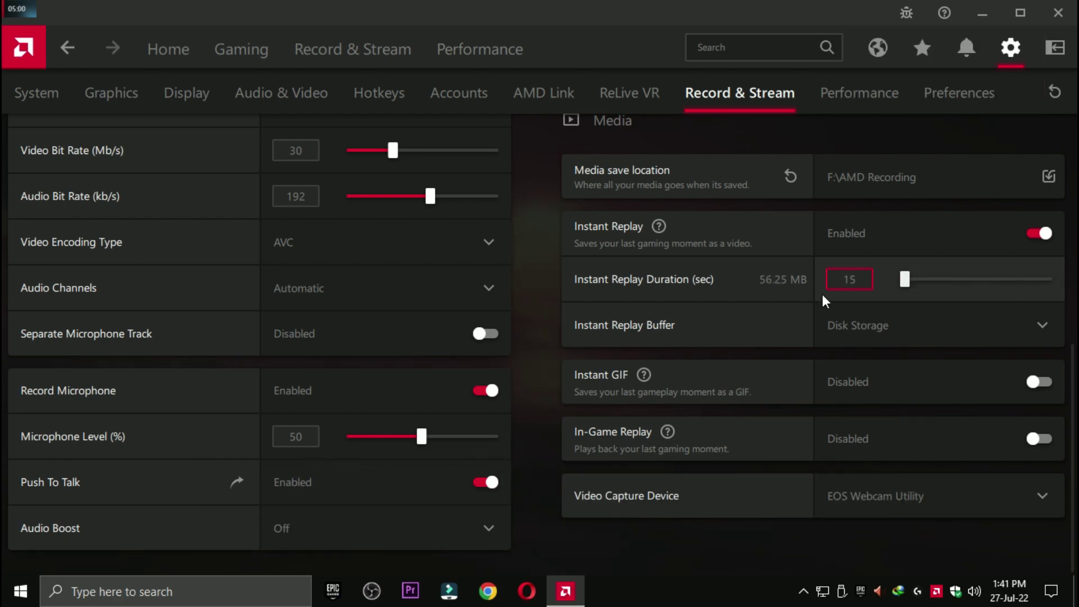
{"action": "left_click", "coordinate": [1024, 241]}
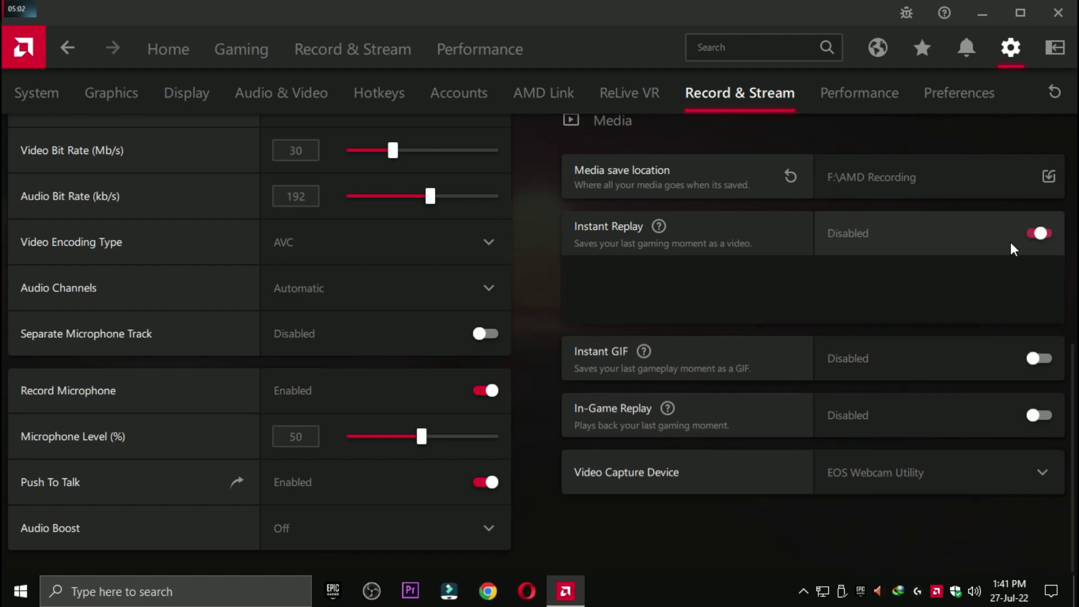
Step: Turn Show Metrics Overlay on and back off in the performance settings
{"action": "left_click", "coordinate": [827, 93]}
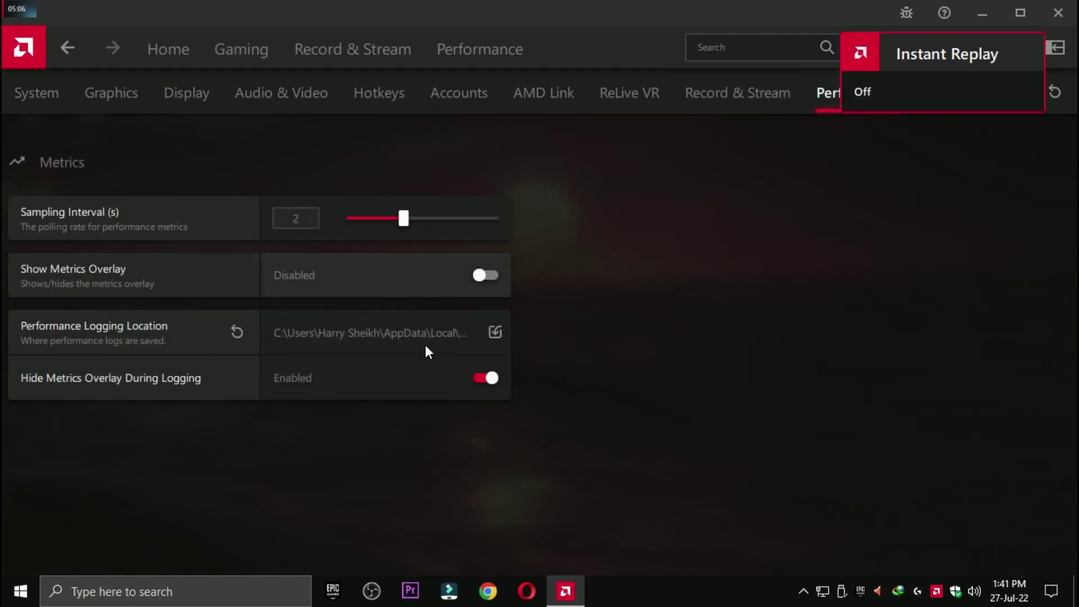
{"action": "left_click", "coordinate": [373, 288]}
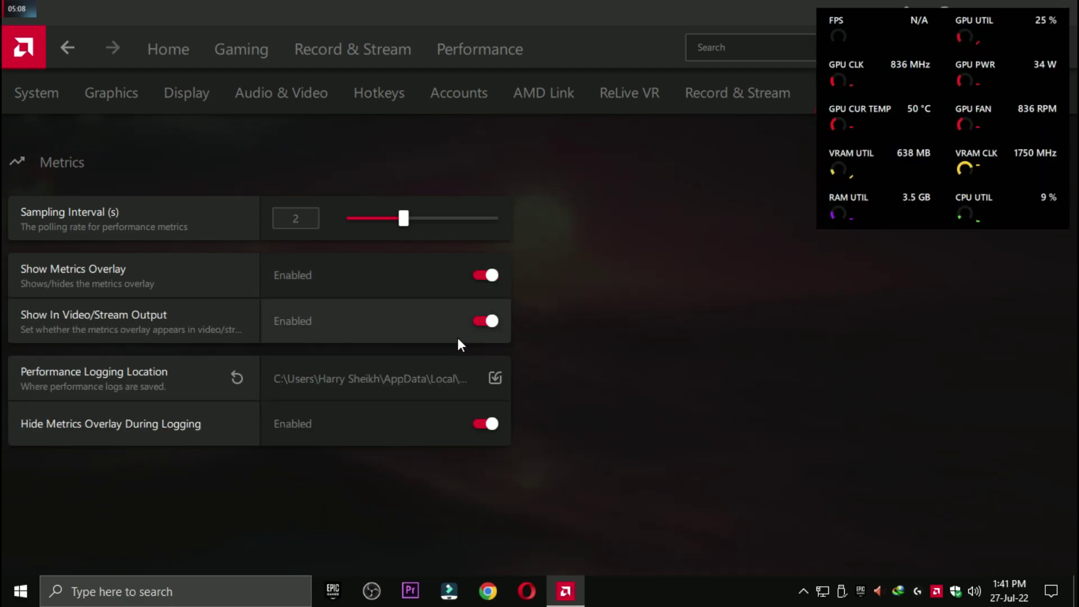
{"action": "left_click", "coordinate": [475, 284]}
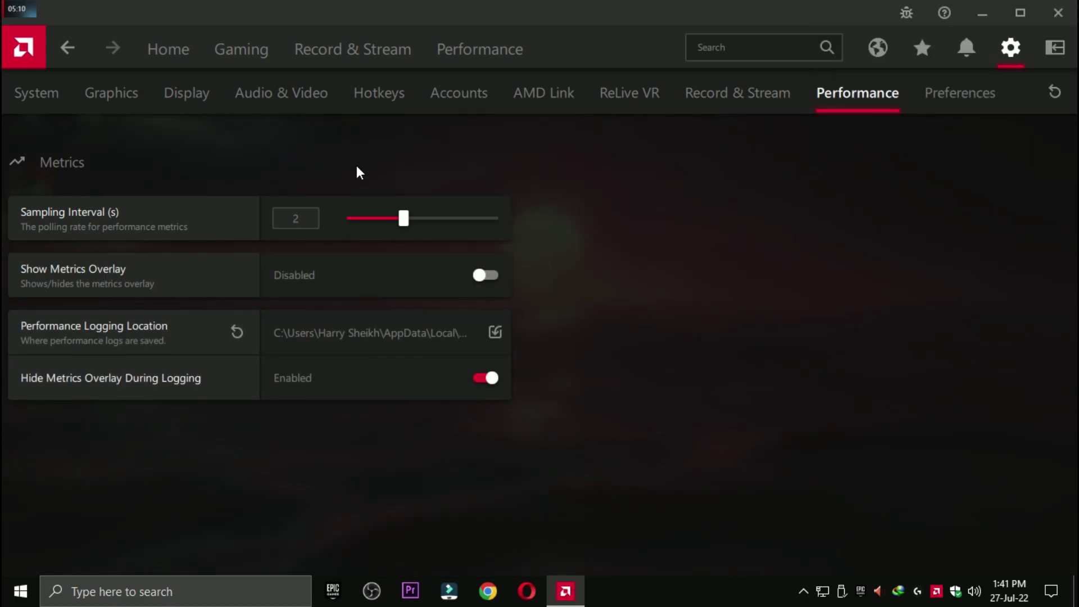
Step: Look through the Preferences options from the General toggles down to the AMD User Experience Program
{"action": "left_click", "coordinate": [1003, 102]}
{"action": "scroll", "coordinate": [341, 238], "scroll_direction": "down", "scroll_amount": 2}
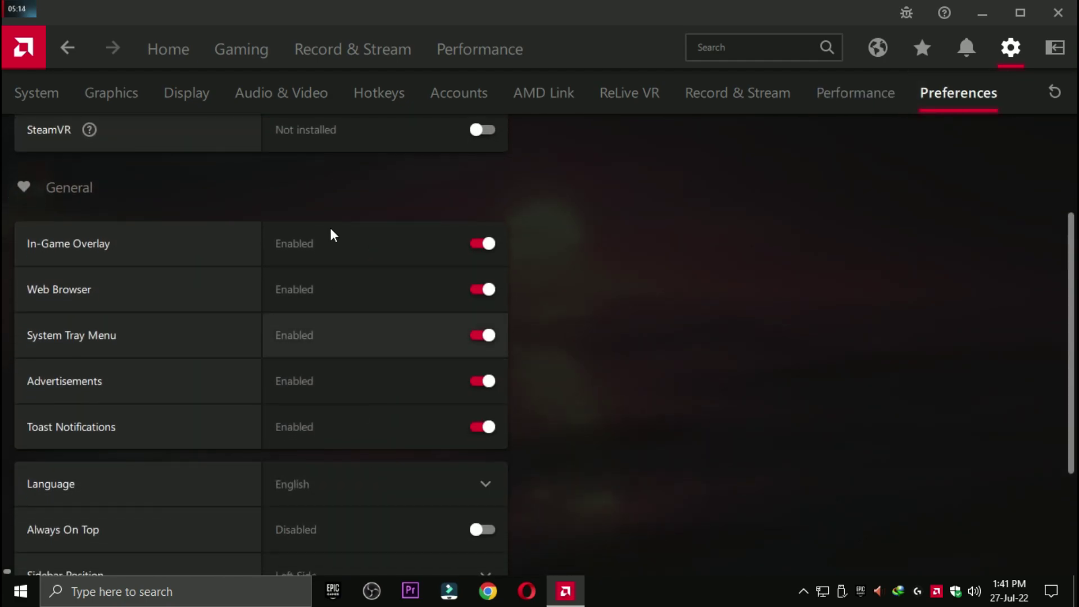
{"action": "scroll", "coordinate": [332, 236], "scroll_direction": "up", "scroll_amount": 1}
{"action": "scroll", "coordinate": [410, 549], "scroll_direction": "down", "scroll_amount": 4}
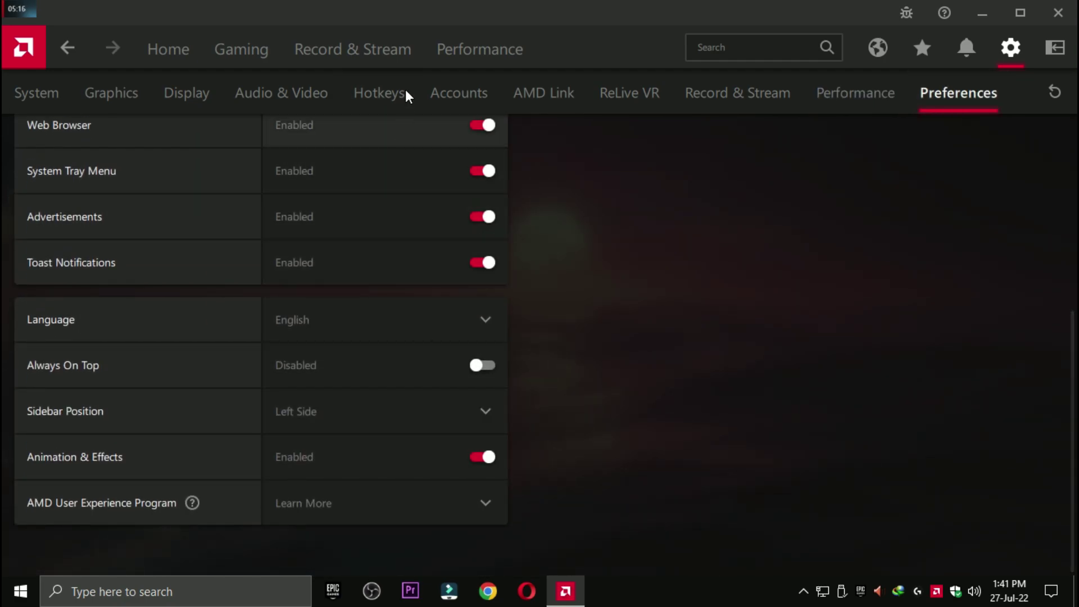
Step: Show the metrics overlay from the performance metrics view and set it to 2 columns with 0% transparency
{"action": "left_click", "coordinate": [511, 48]}
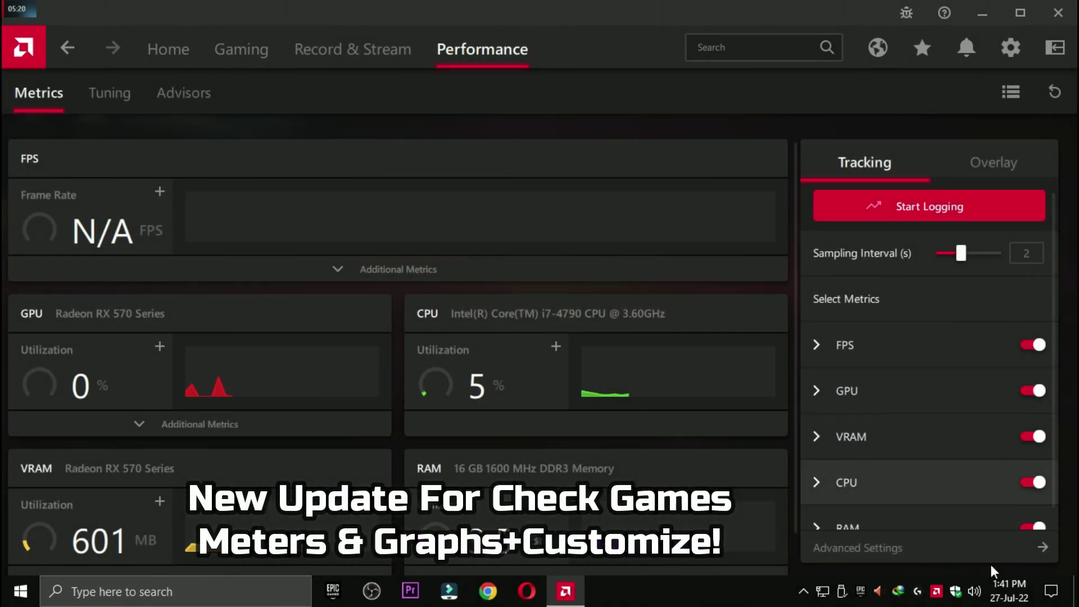
{"action": "left_click", "coordinate": [1000, 167]}
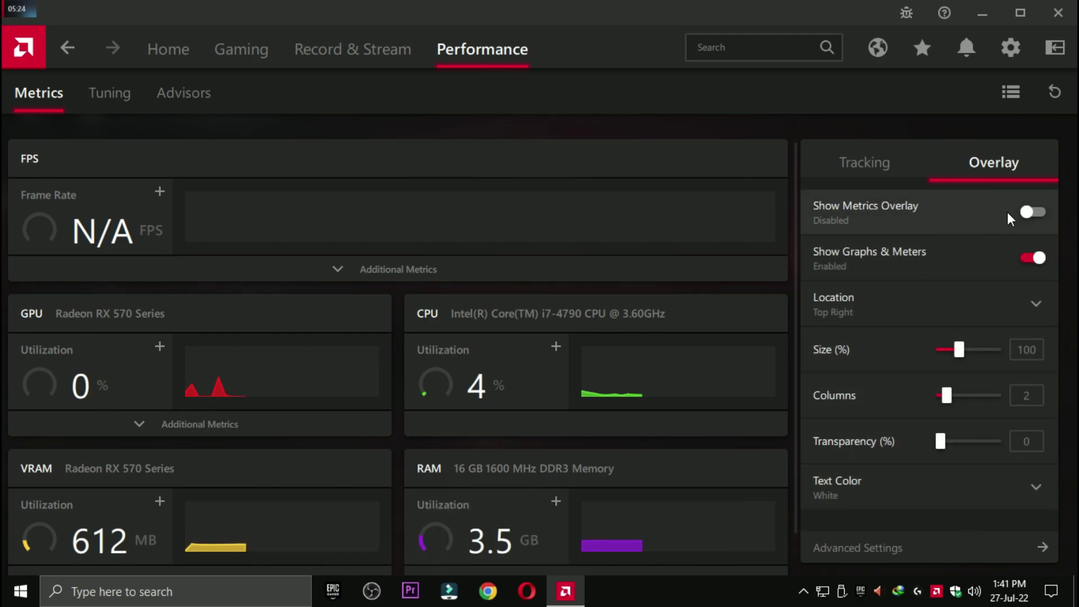
{"action": "left_click", "coordinate": [1023, 213]}
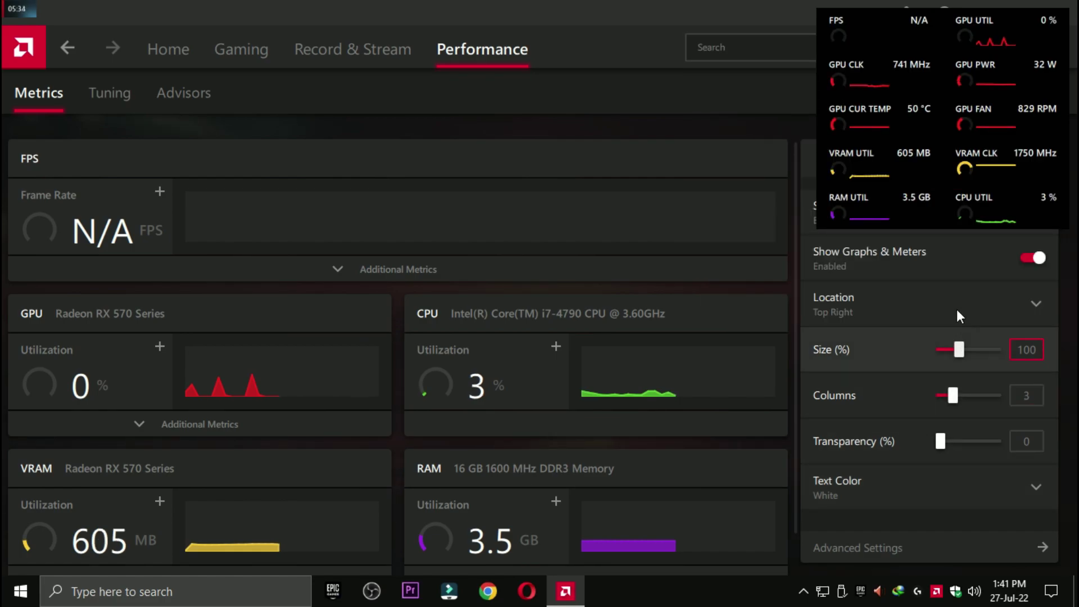
{"action": "left_click_drag", "start_coordinate": [952, 399], "coordinate": [945, 397]}
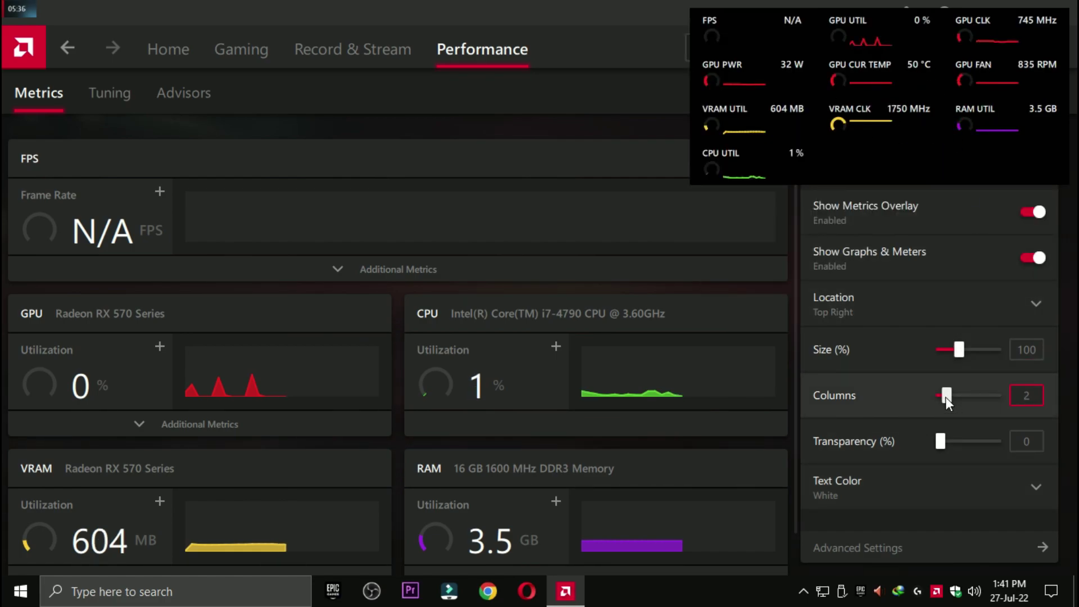
{"action": "left_click_drag", "start_coordinate": [939, 444], "coordinate": [914, 449]}
Step: Try Blue as the overlay text color, restore White and hide the metrics overlay
{"action": "left_click", "coordinate": [902, 500]}
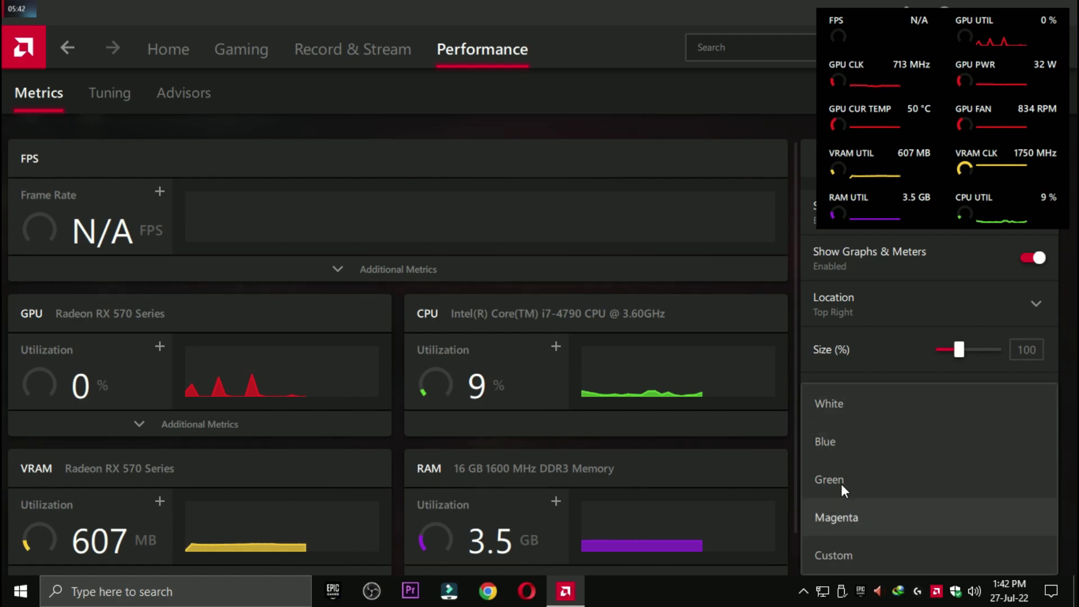
{"action": "left_click", "coordinate": [842, 444]}
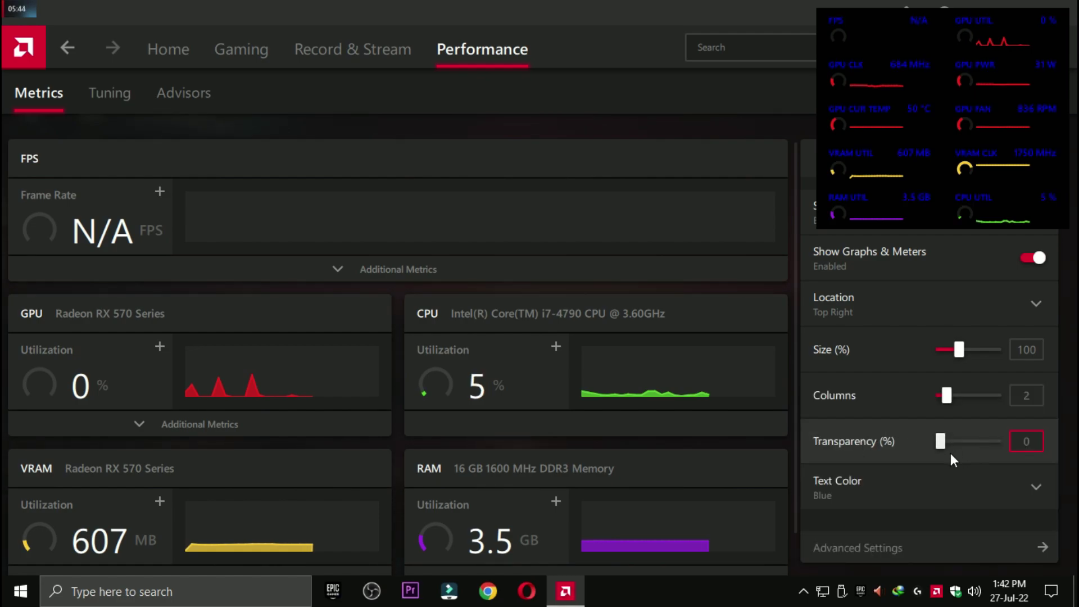
{"action": "left_click", "coordinate": [921, 481]}
{"action": "left_click", "coordinate": [884, 410]}
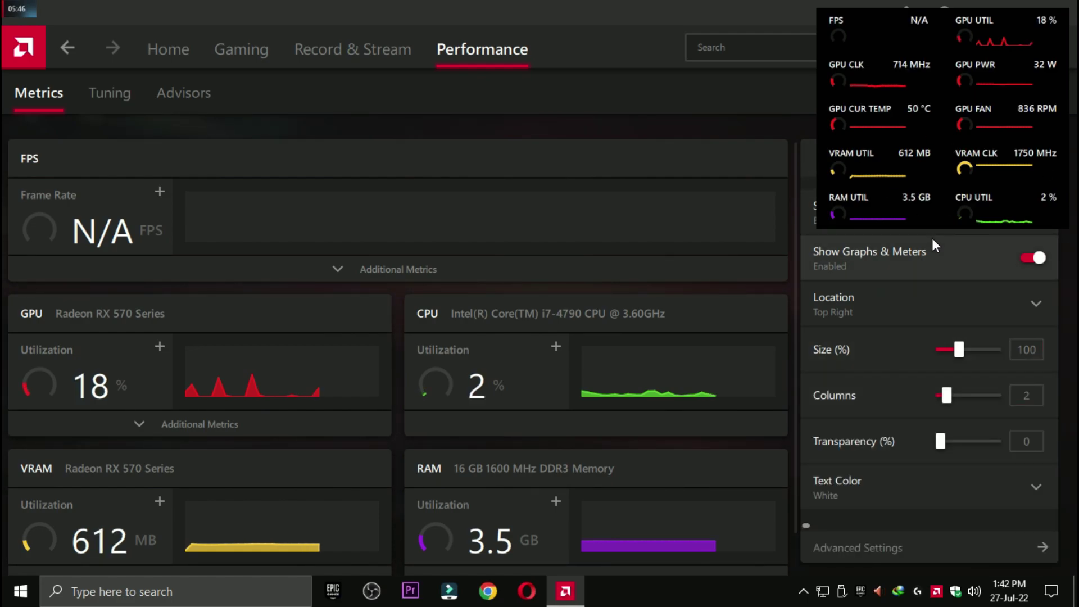
{"action": "key", "text": "ctrl+shift+o"}
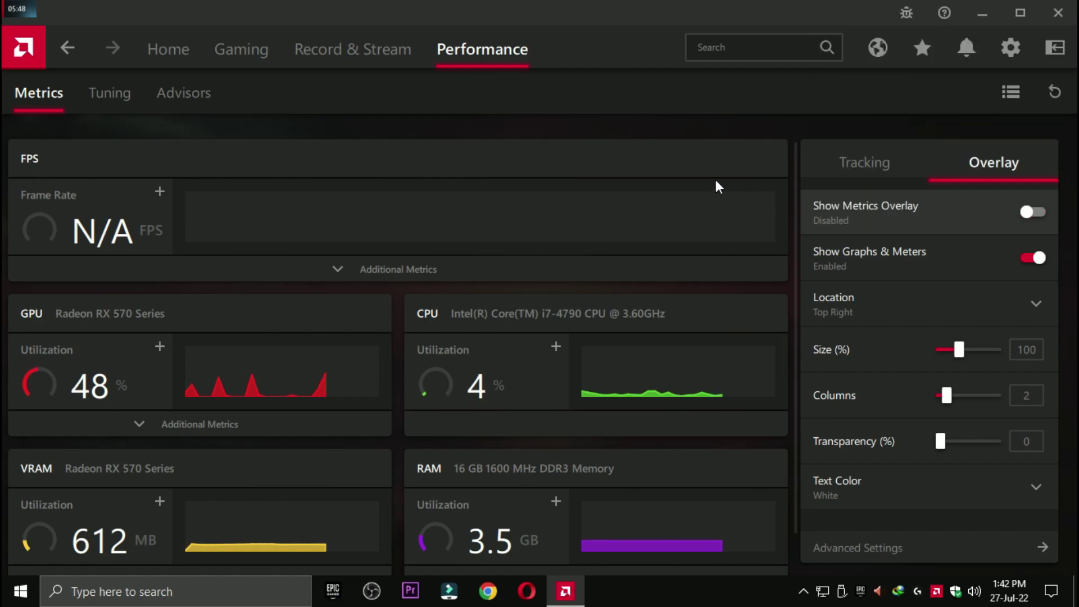
Step: Check the GPU tuning and Advisors pages and close the AMD software
{"action": "left_click", "coordinate": [138, 99]}
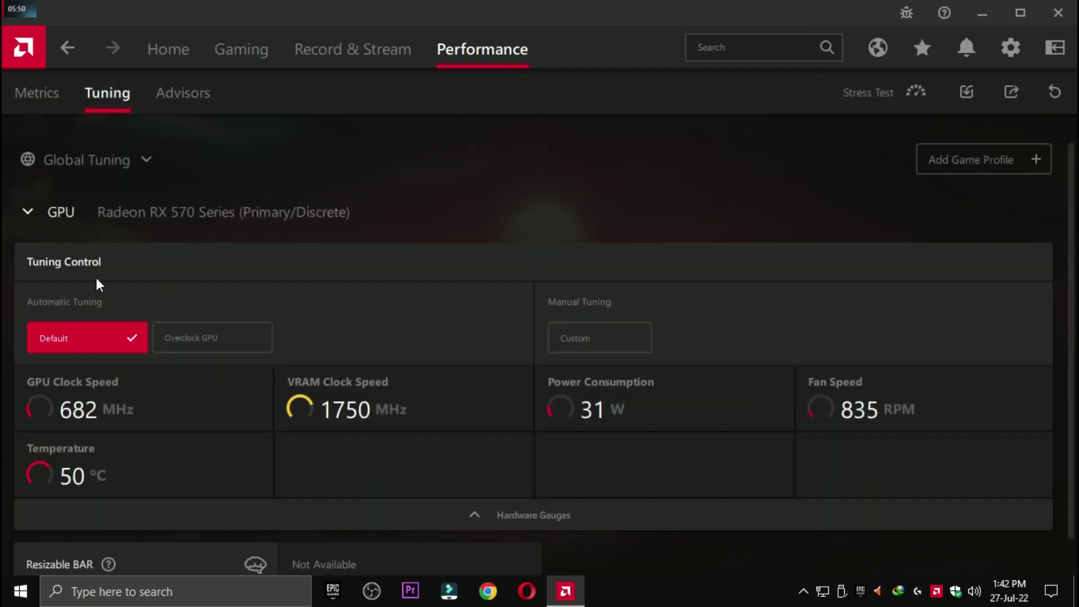
{"action": "left_click", "coordinate": [219, 95]}
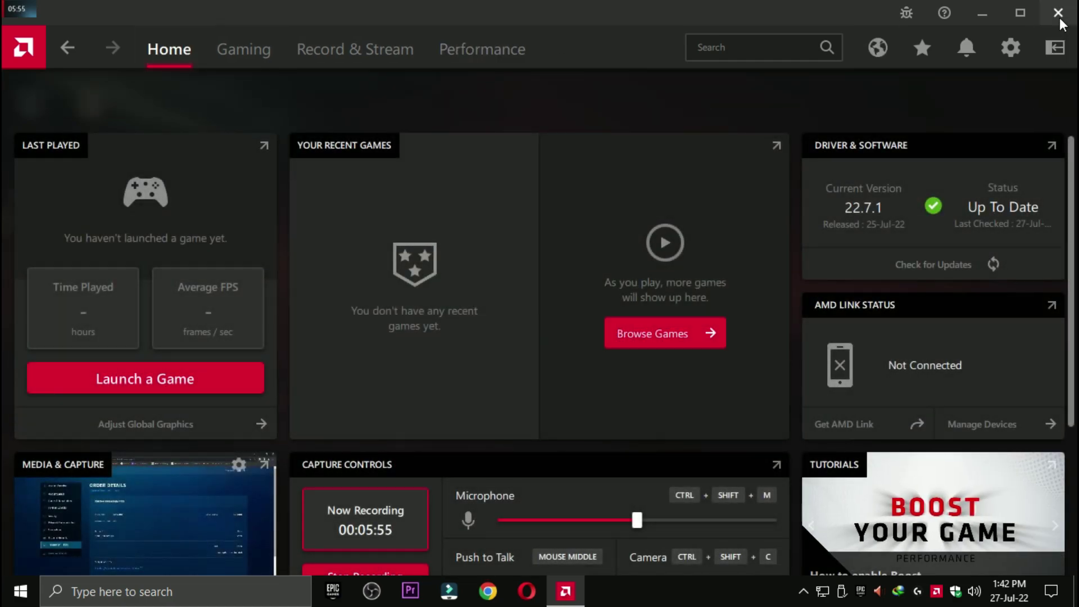
{"action": "left_click", "coordinate": [1058, 12]}
Step: Open the graphics settings related to Gaming in Windows Settings and remove Fortnite from the app preference list
{"action": "left_click", "coordinate": [71, 591]}
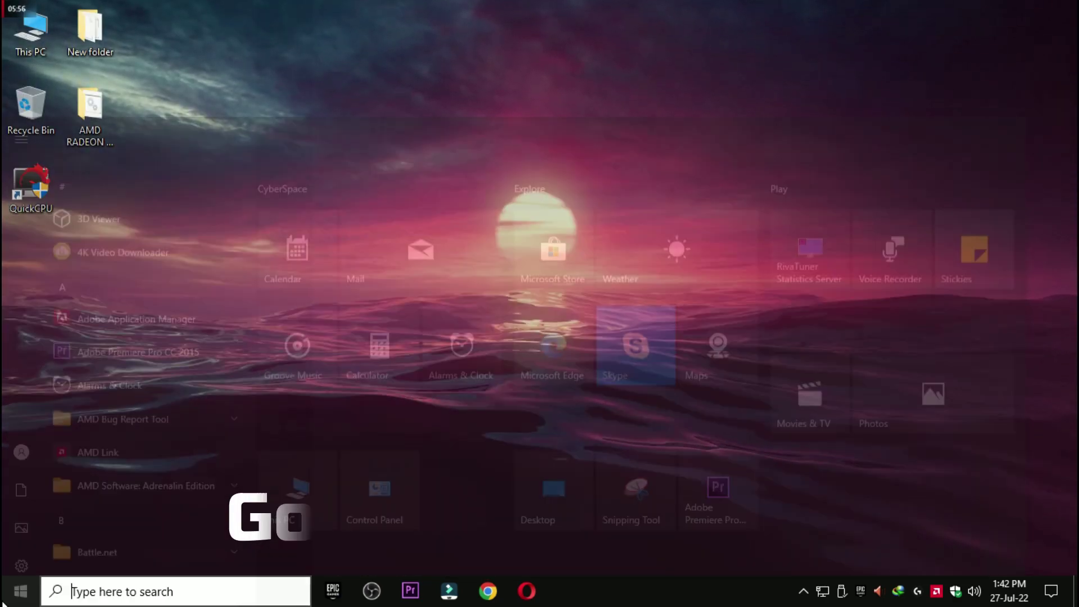
{"action": "left_click", "coordinate": [20, 591]}
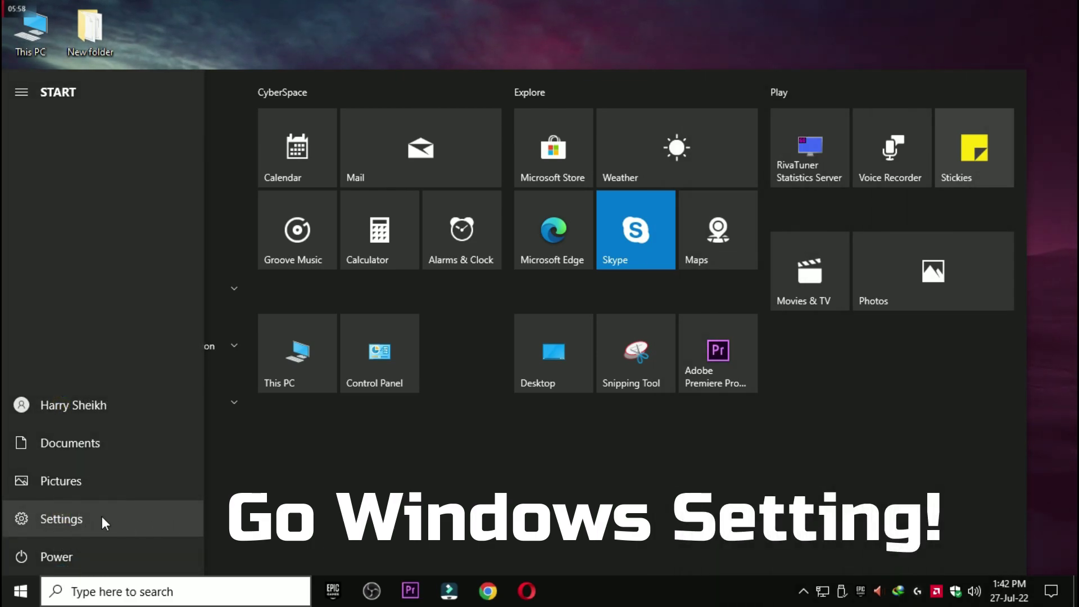
{"action": "left_click", "coordinate": [62, 519]}
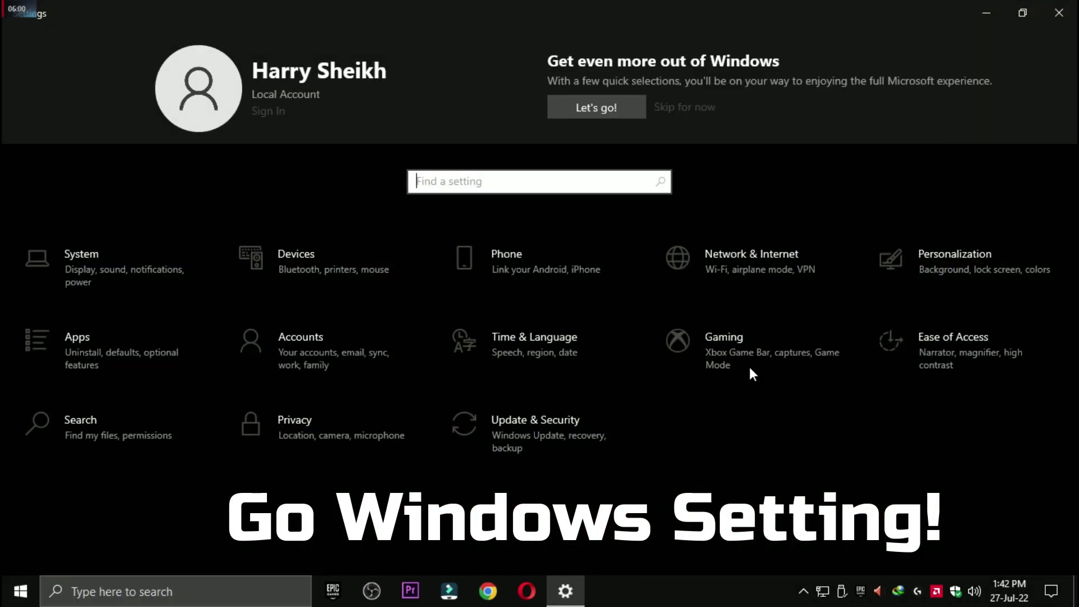
{"action": "left_click", "coordinate": [741, 340]}
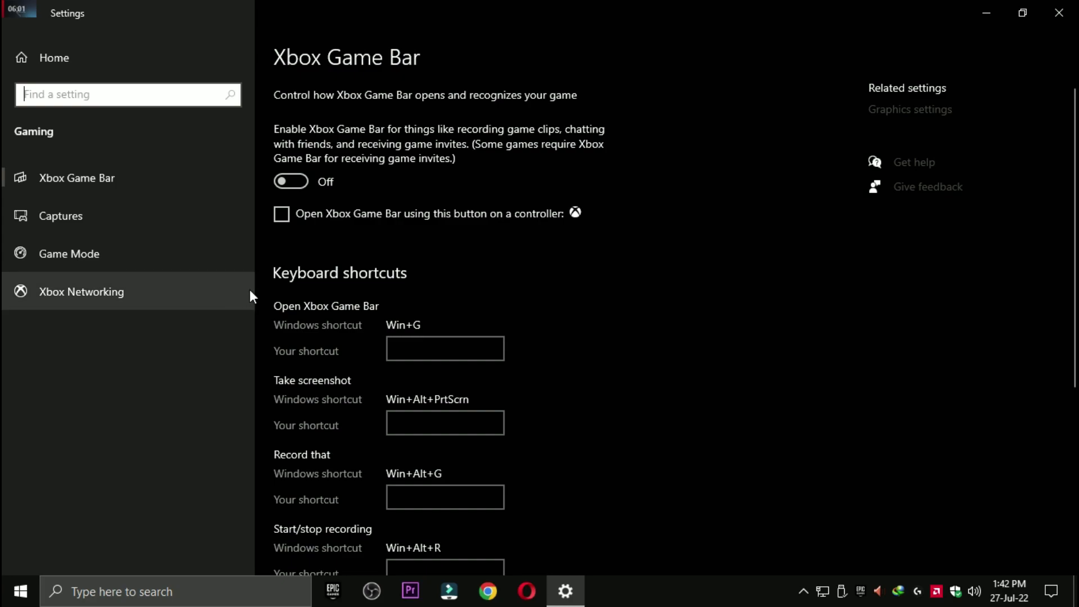
{"action": "left_click", "coordinate": [931, 114]}
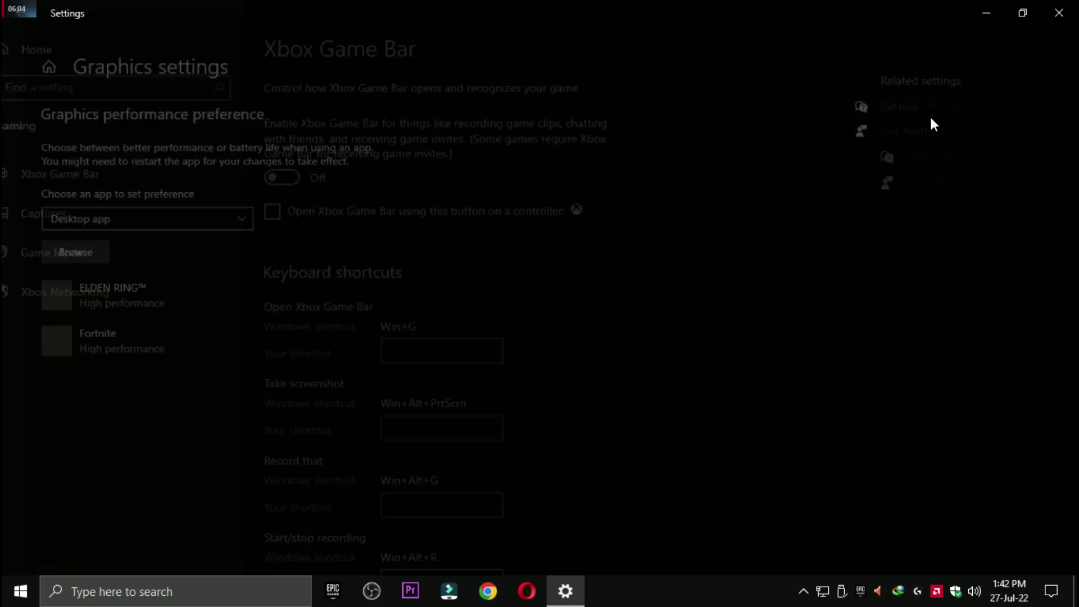
{"action": "left_click", "coordinate": [100, 354]}
{"action": "left_click", "coordinate": [330, 424]}
Step: Browse for a desktop app in D:\GAMES\Fortnite\FortniteGame\Binaries\Win64
{"action": "left_click", "coordinate": [62, 260]}
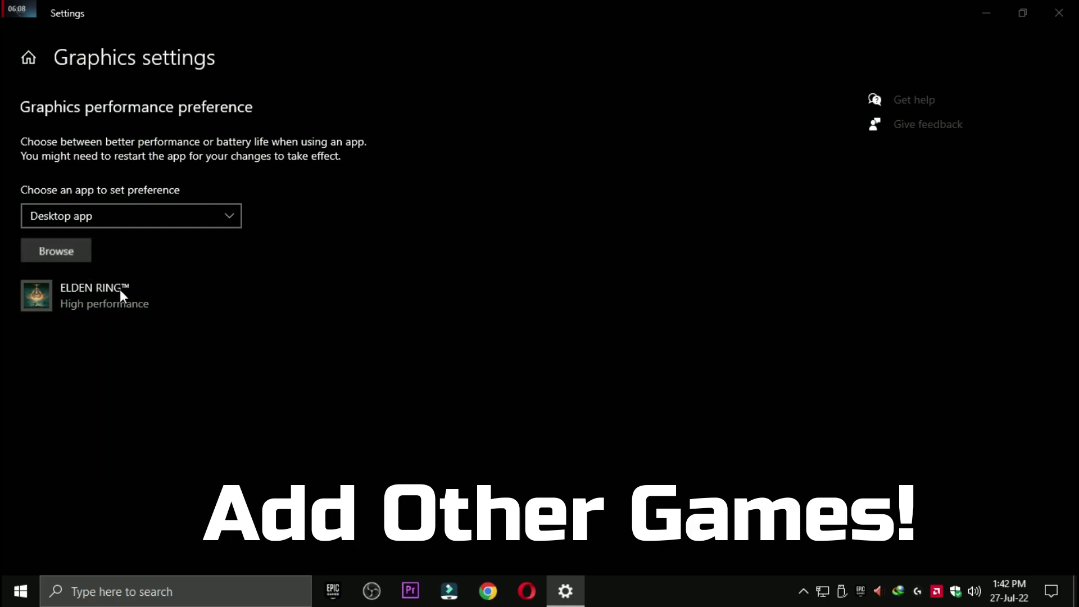
{"action": "left_click", "coordinate": [73, 274]}
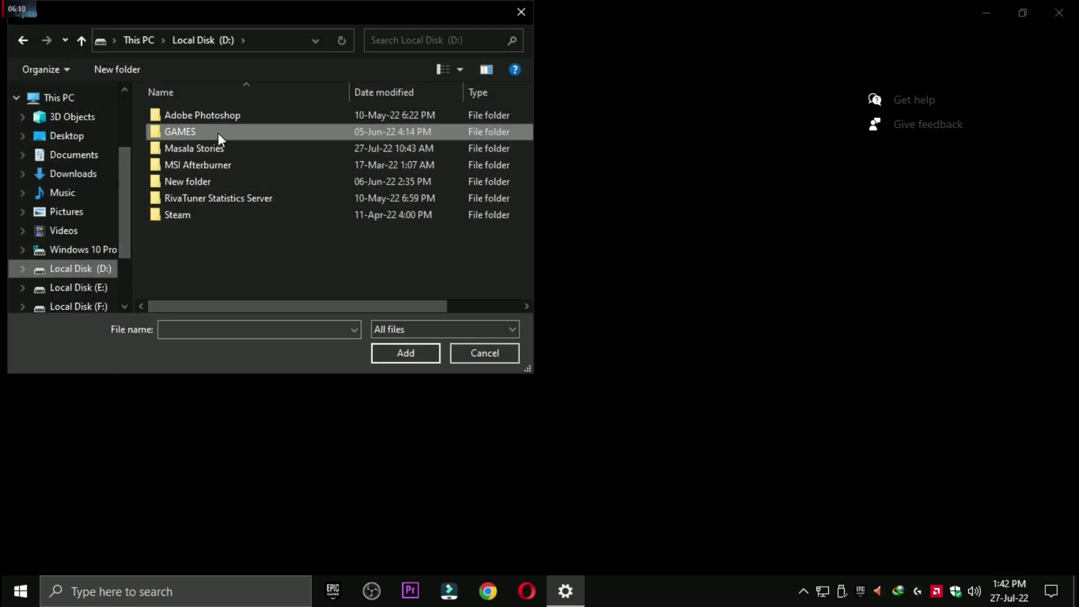
{"action": "double_click", "coordinate": [190, 130]}
{"action": "double_click", "coordinate": [168, 165]}
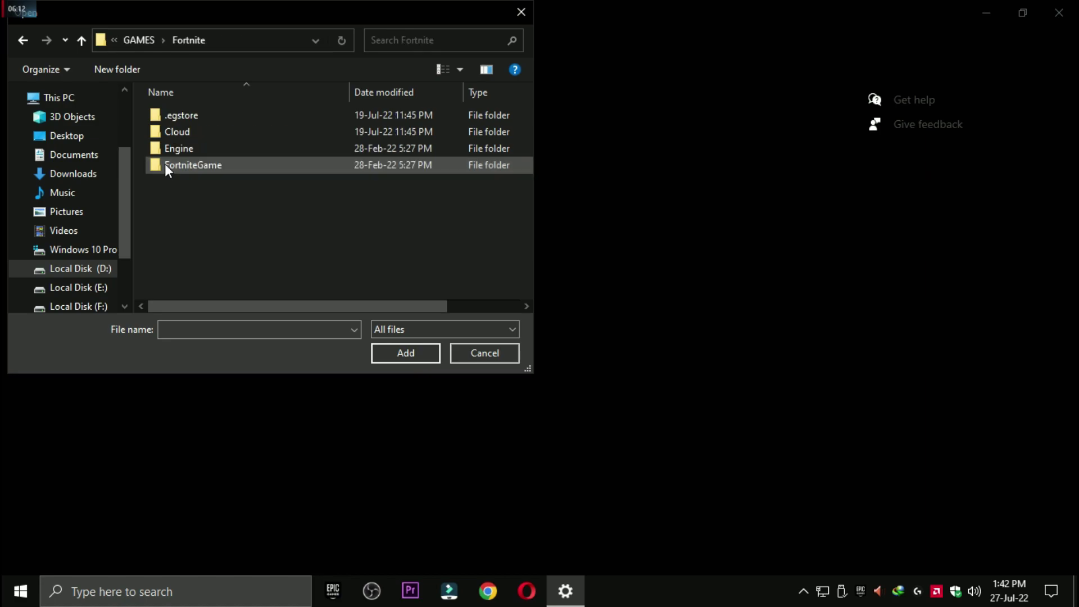
{"action": "double_click", "coordinate": [211, 164]}
{"action": "double_click", "coordinate": [203, 117]}
{"action": "double_click", "coordinate": [204, 131]}
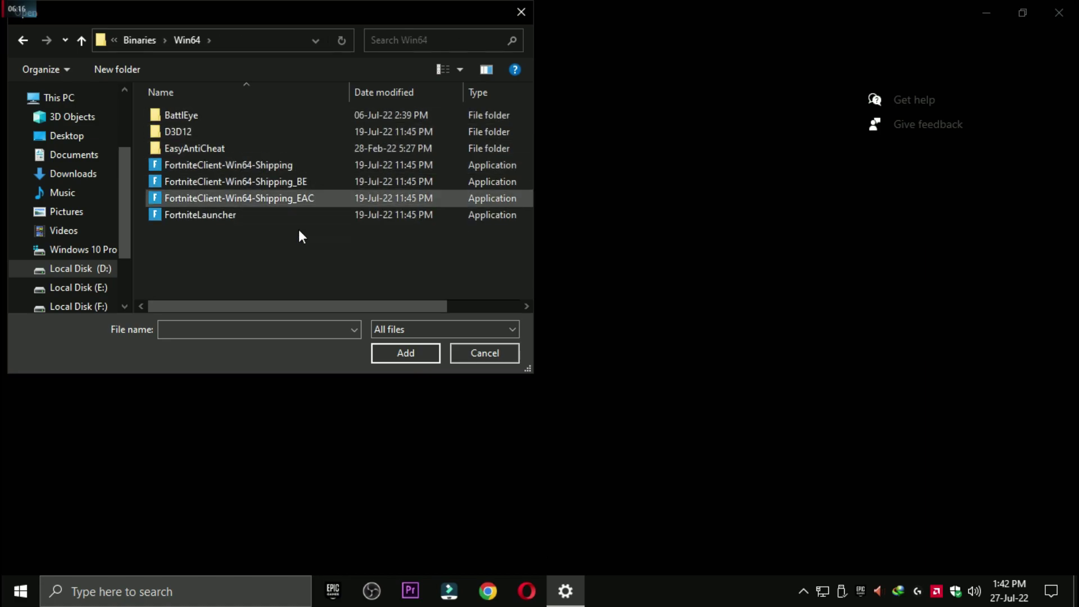
Step: Add FortniteClient-Win64-Shipping to the app list and set its graphics preference to High performance
{"action": "left_click_drag", "start_coordinate": [427, 302], "coordinate": [506, 301]}
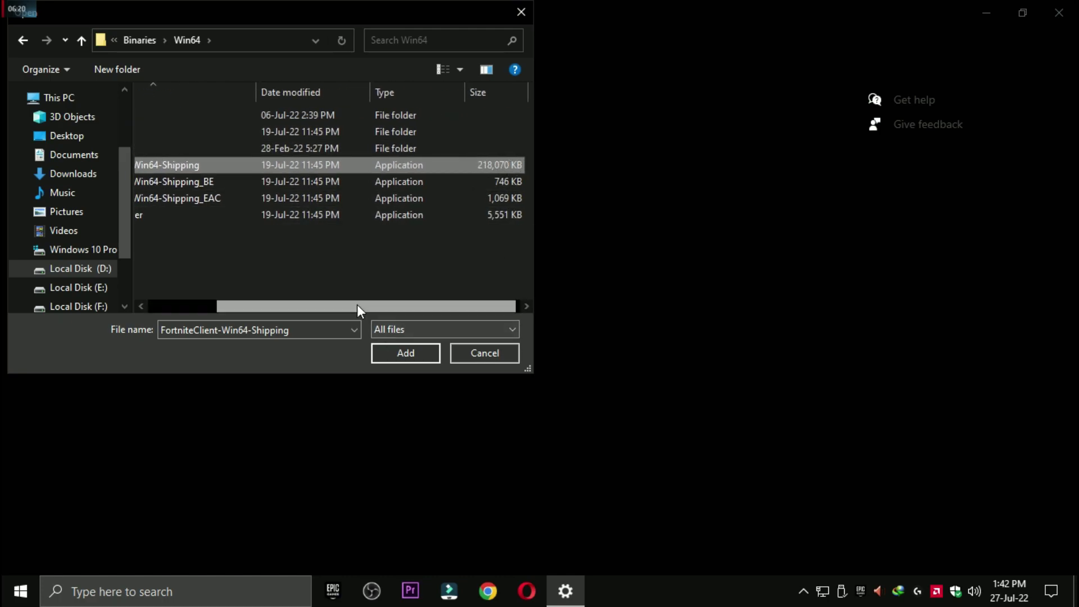
{"action": "left_click", "coordinate": [405, 354]}
{"action": "left_click", "coordinate": [267, 418]}
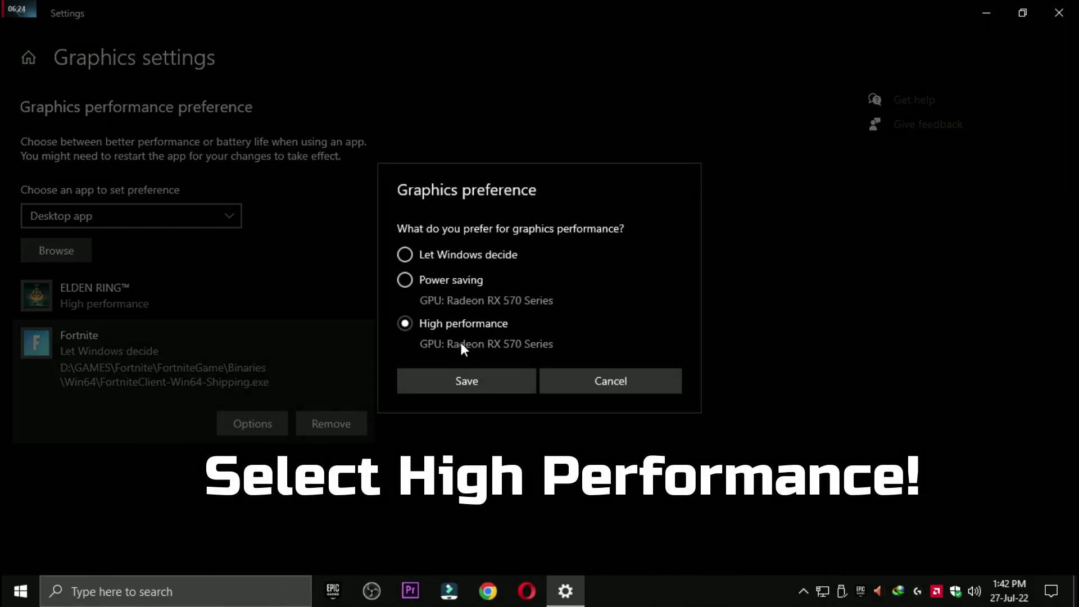
{"action": "left_click", "coordinate": [498, 392]}
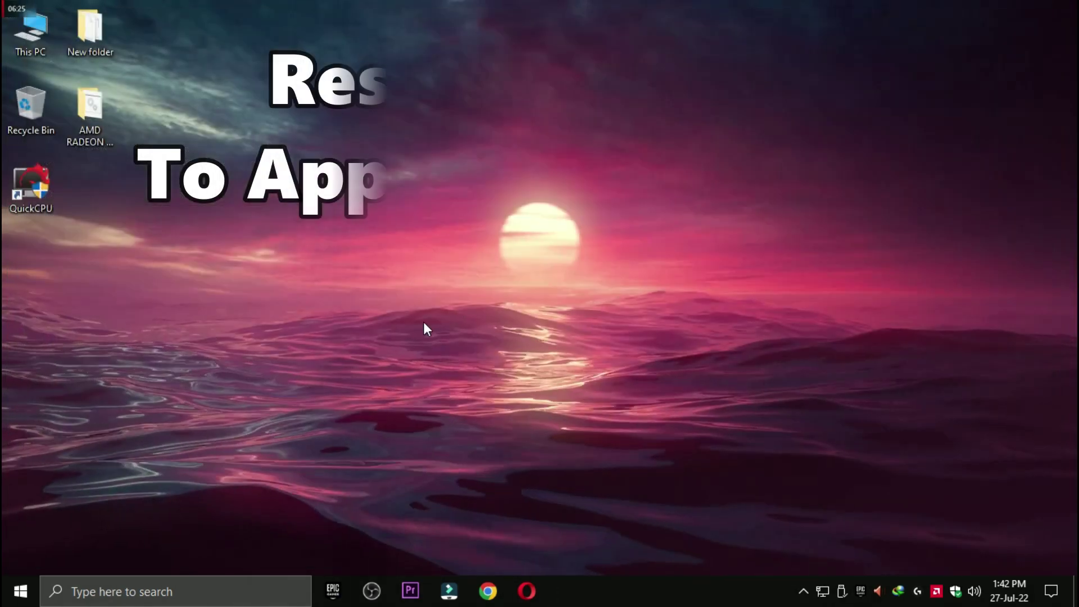
Step: Restart the PC to apply the changes
{"action": "left_click", "coordinate": [20, 591]}
{"action": "left_click", "coordinate": [18, 556]}
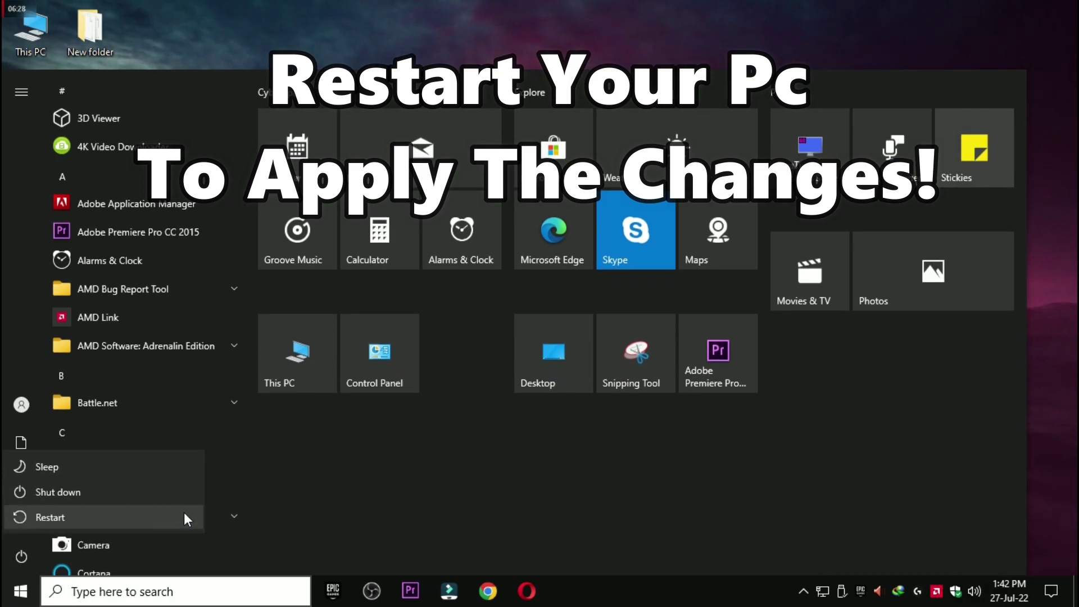